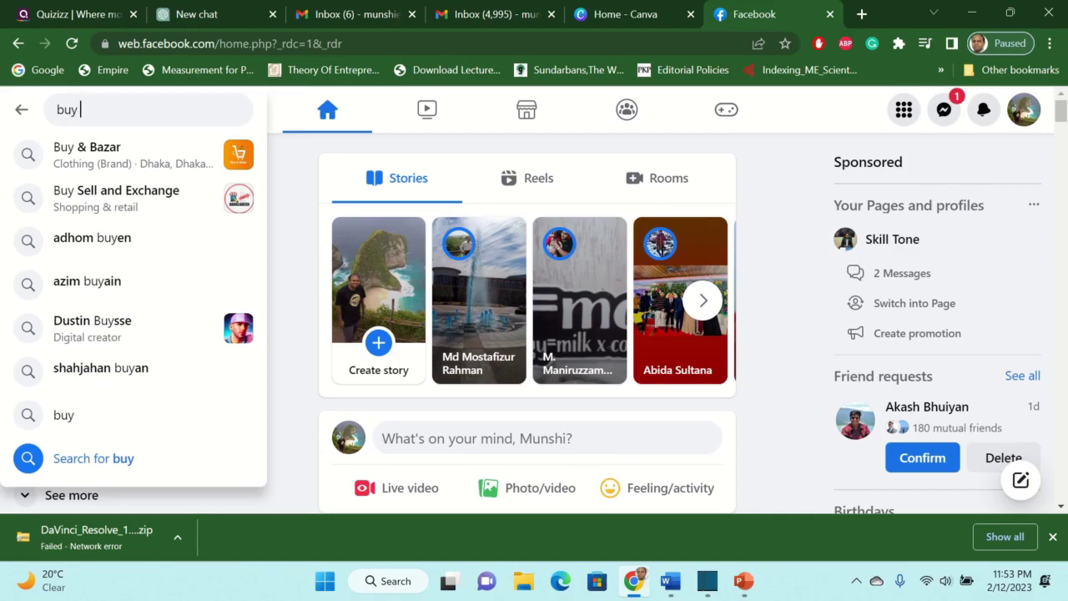
Search Facebook for 'buy microsoft 365' and browse the Office 365 groups and posts.
{"action": "type", "text": "micro"}
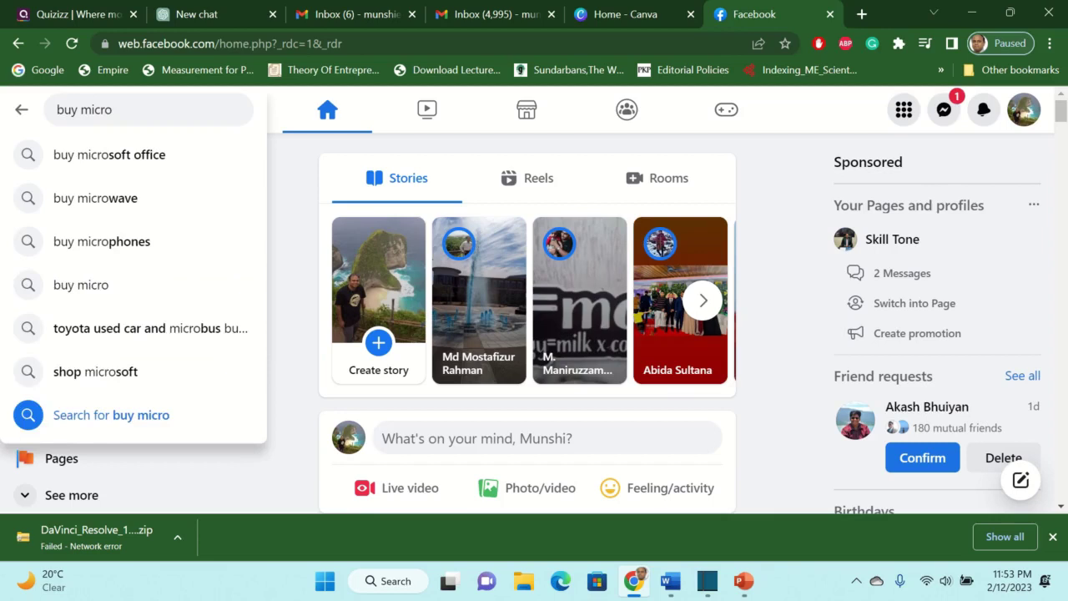
{"action": "type", "text": "soft"}
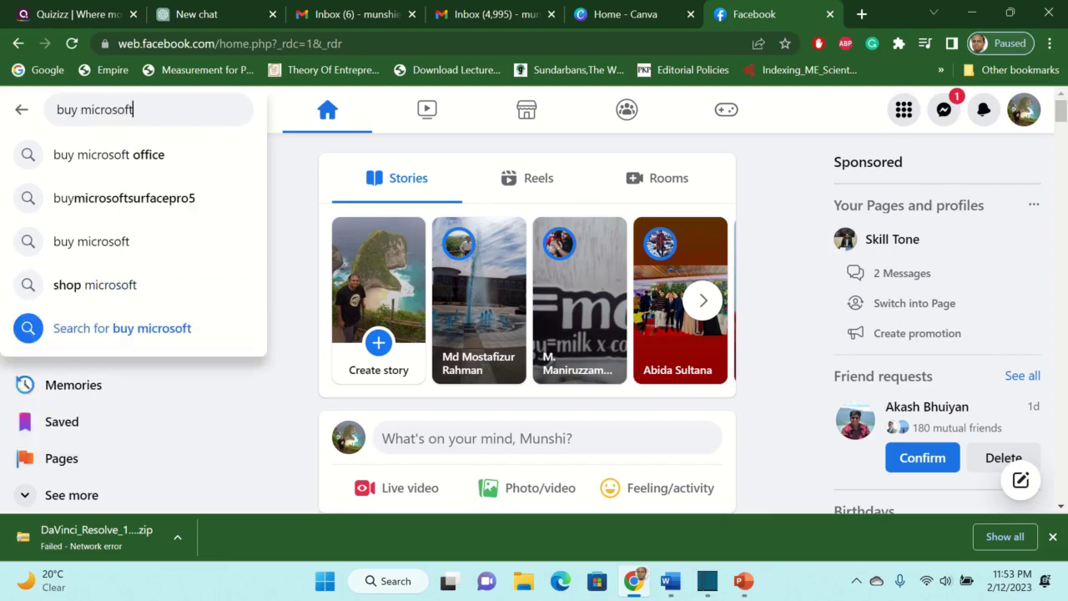
{"action": "type", "text": " 365"}
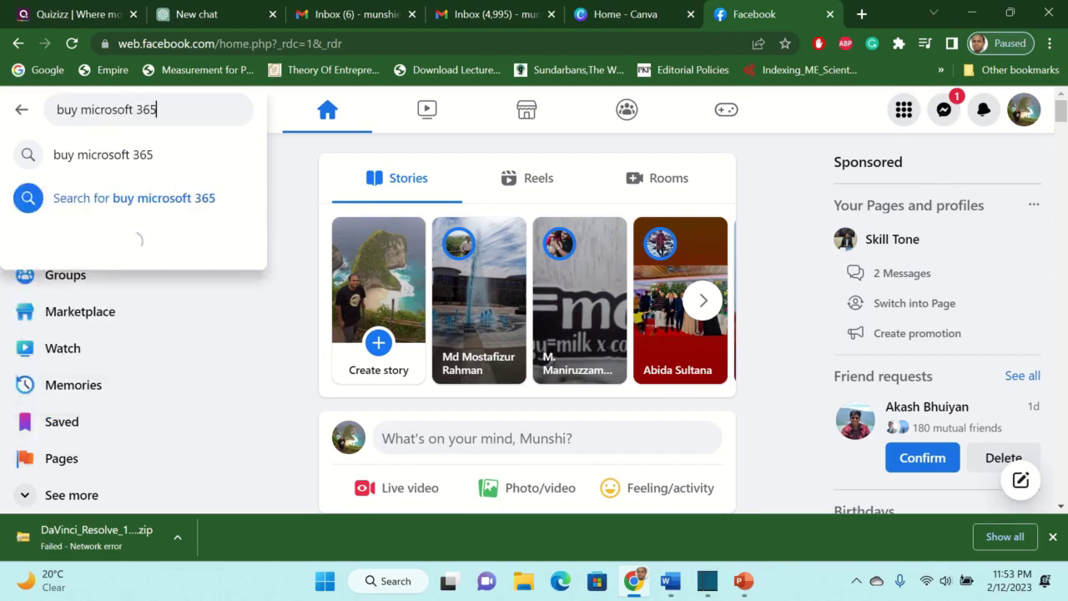
{"action": "key", "text": "Return"}
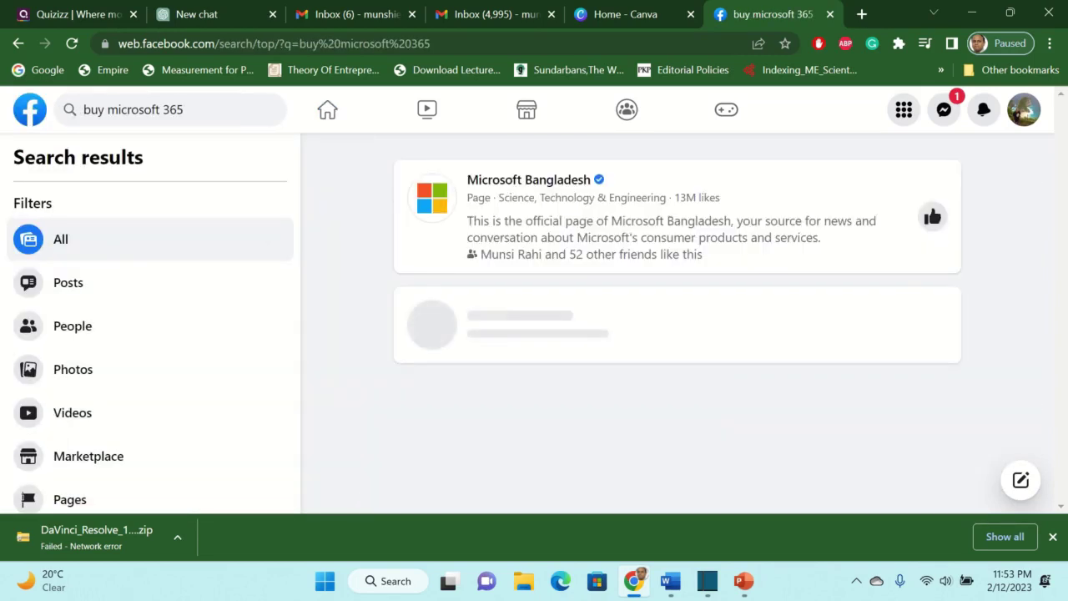
{"action": "scroll", "coordinate": [678, 317], "scroll_direction": "down", "scroll_amount": 2}
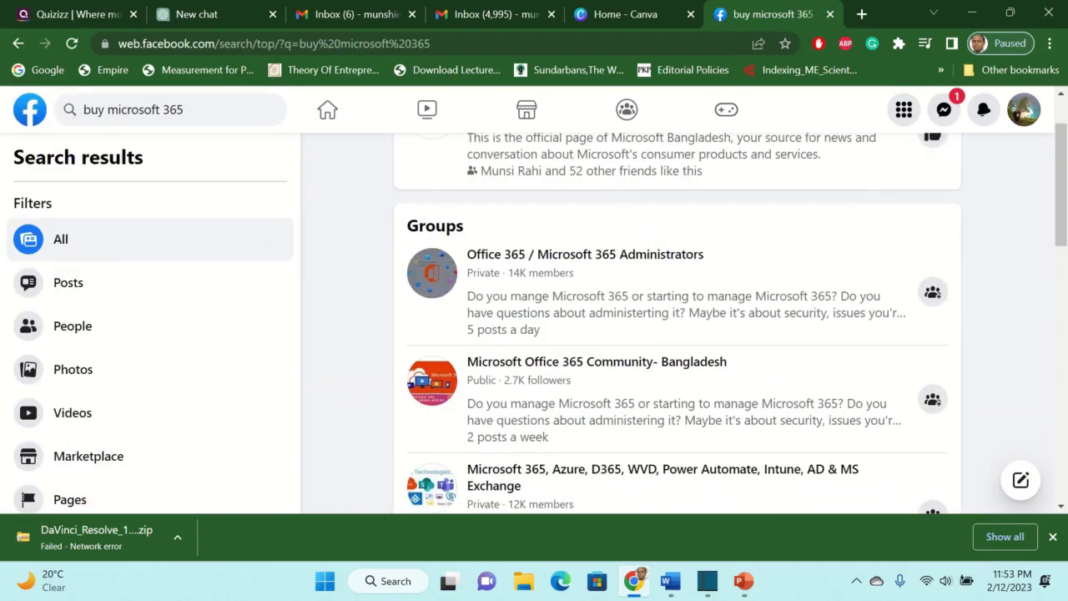
{"action": "scroll", "coordinate": [677, 318], "scroll_direction": "down", "scroll_amount": 2}
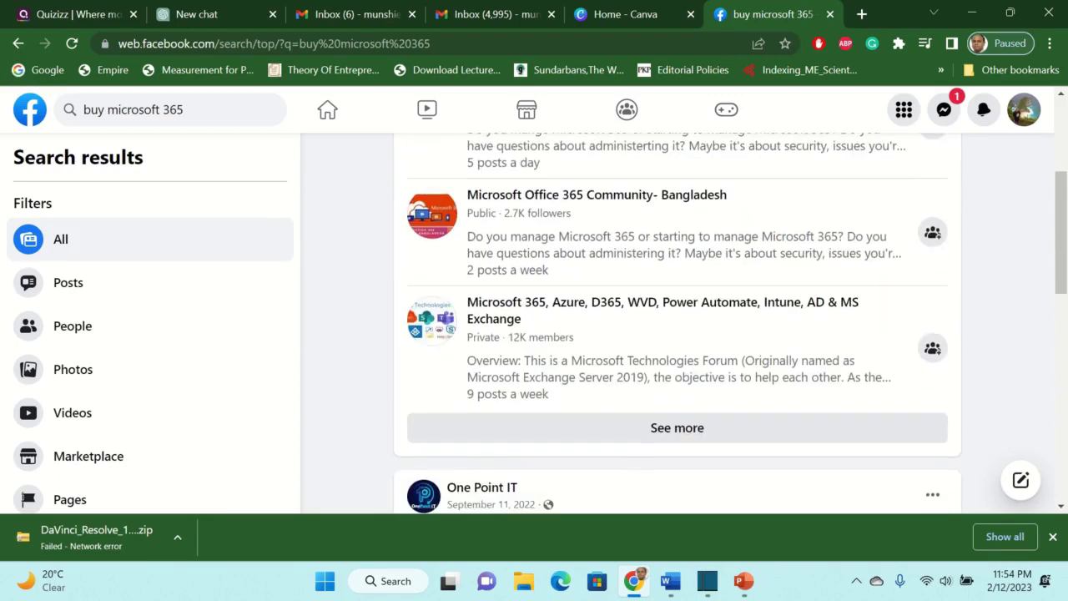
{"action": "scroll", "coordinate": [678, 318], "scroll_direction": "down", "scroll_amount": 1}
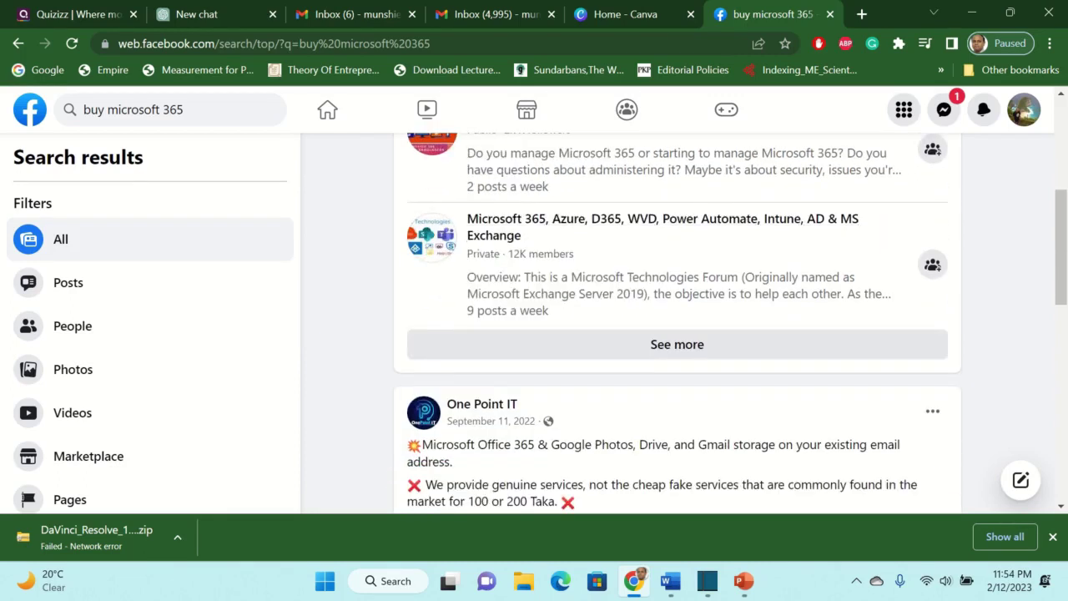
{"action": "scroll", "coordinate": [492, 255], "scroll_direction": "down", "scroll_amount": 2}
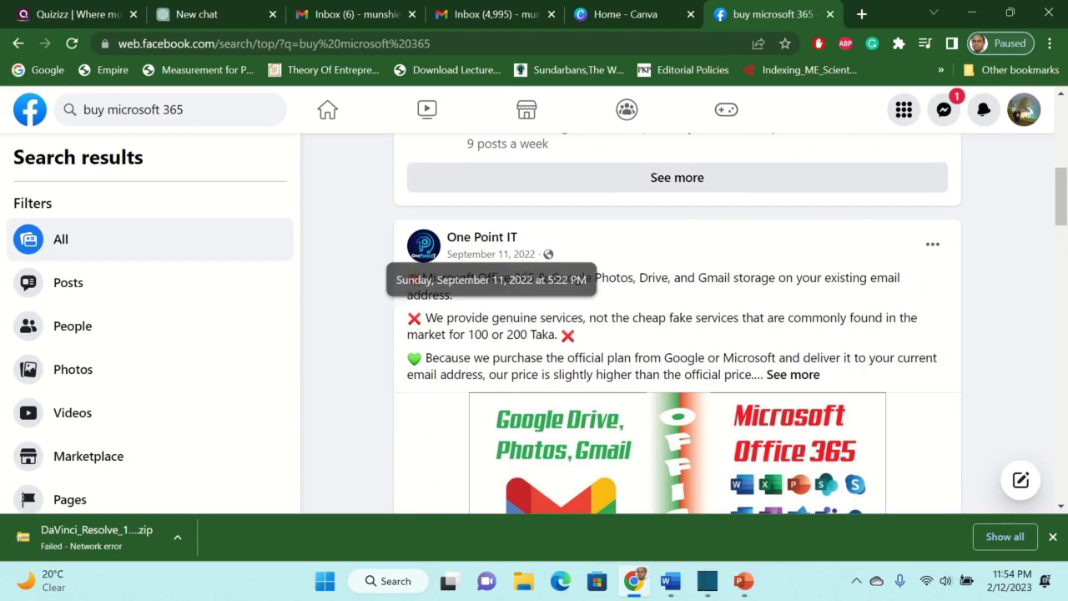
{"action": "scroll", "coordinate": [678, 376], "scroll_direction": "down", "scroll_amount": 2}
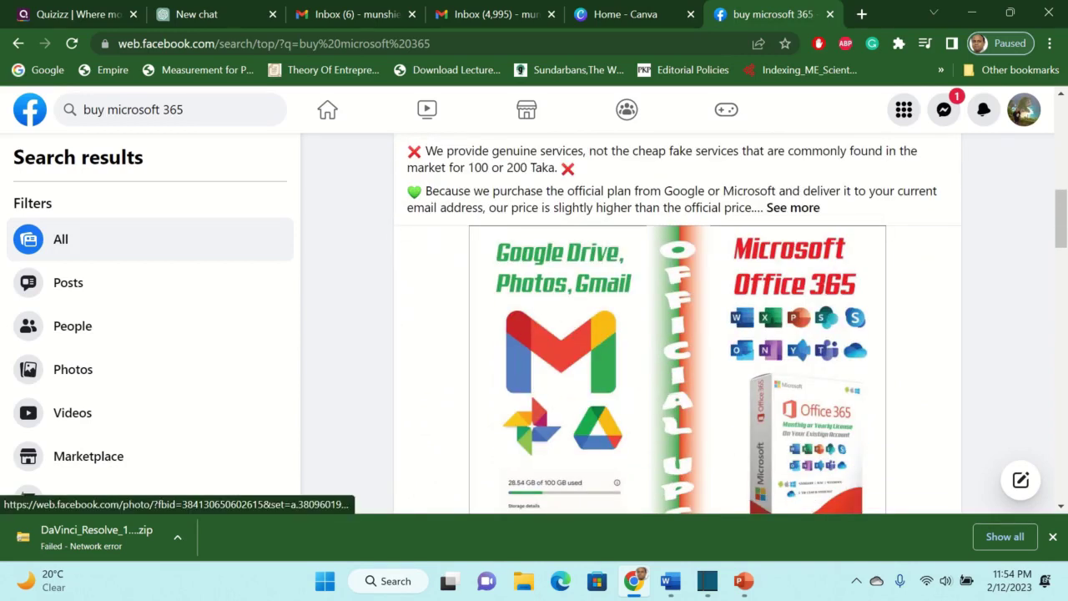
{"action": "scroll", "coordinate": [678, 334], "scroll_direction": "down", "scroll_amount": 10}
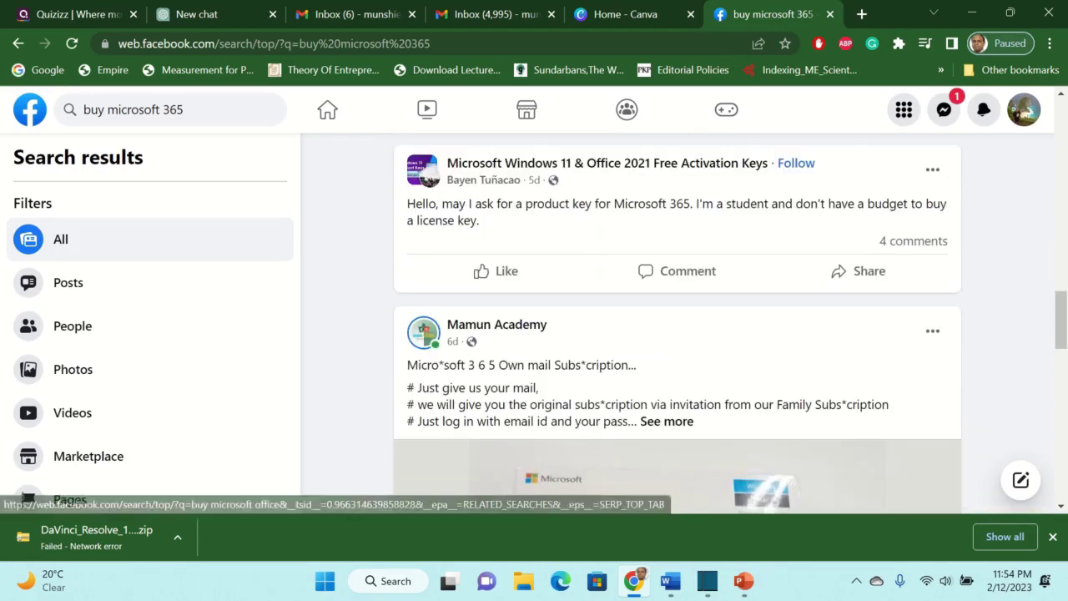
{"action": "scroll", "coordinate": [677, 334], "scroll_direction": "down", "scroll_amount": 3}
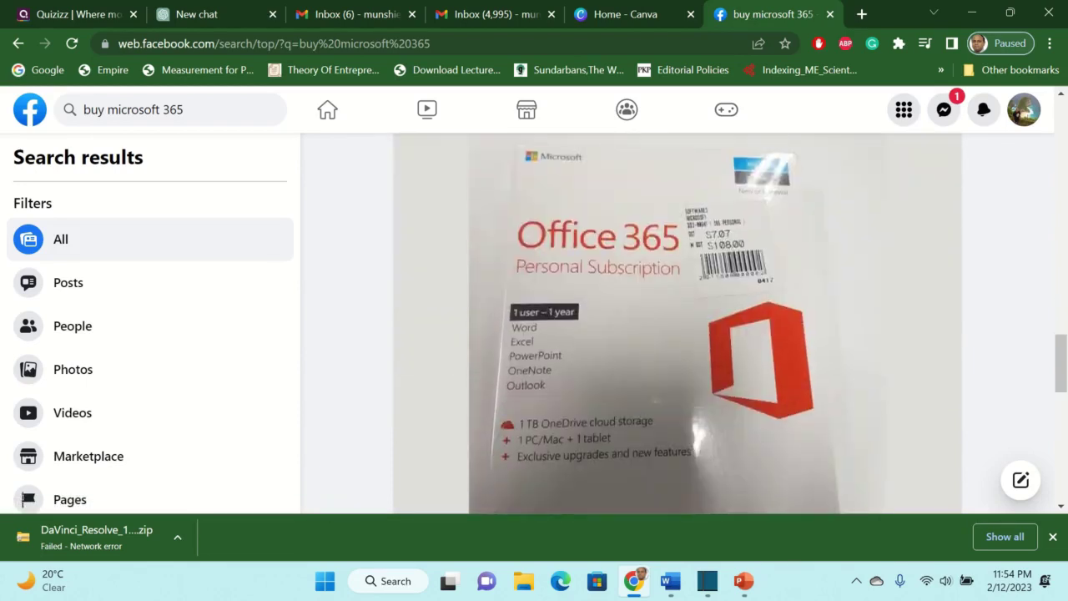
{"action": "scroll", "coordinate": [677, 334], "scroll_direction": "up", "scroll_amount": 1}
{"action": "scroll", "coordinate": [678, 334], "scroll_direction": "down", "scroll_amount": 8}
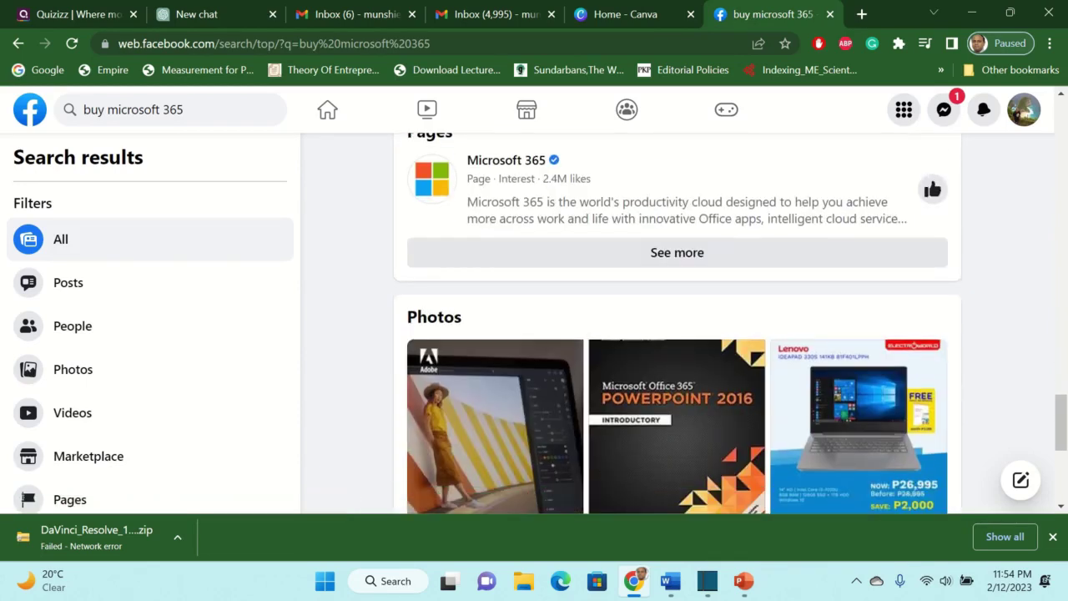
{"action": "scroll", "coordinate": [678, 334], "scroll_direction": "down", "scroll_amount": 3}
{"action": "scroll", "coordinate": [678, 334], "scroll_direction": "down", "scroll_amount": 4}
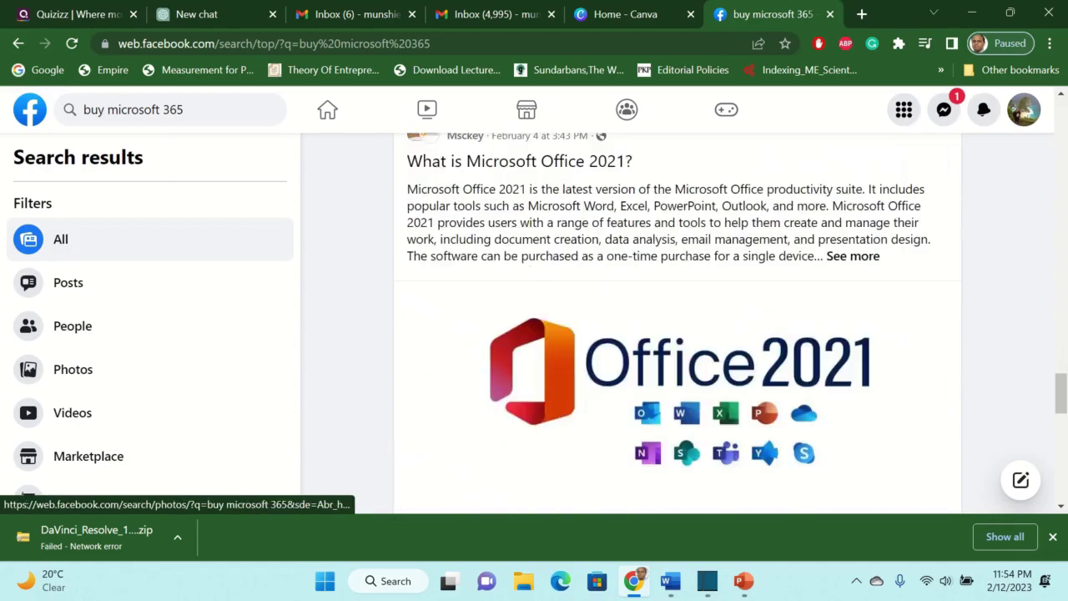
{"action": "scroll", "coordinate": [678, 334], "scroll_direction": "up", "scroll_amount": 1}
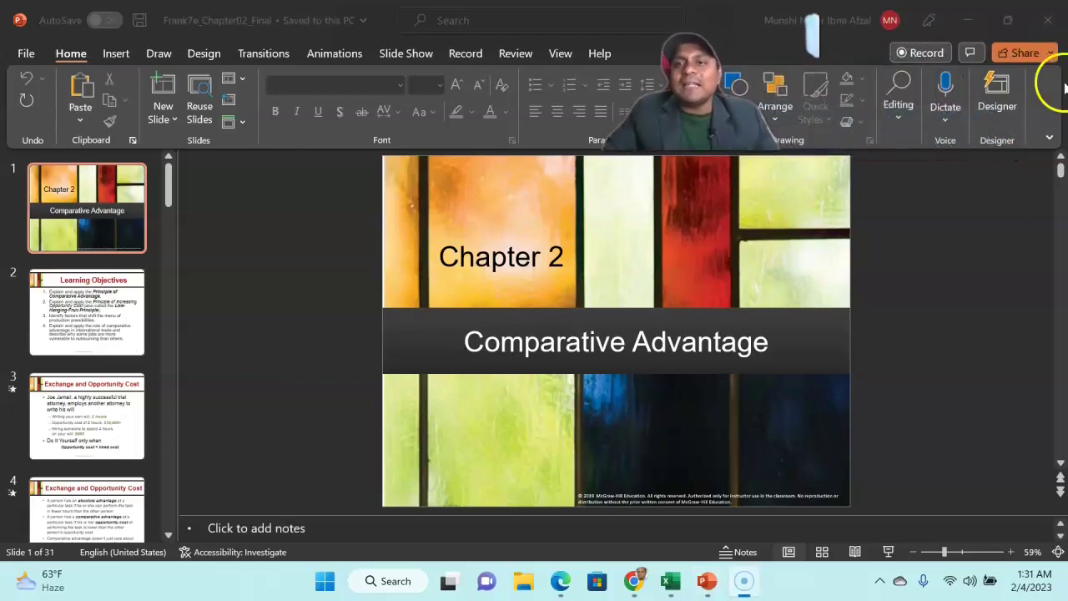
Use Designer ideas to give the four Learning Objectives a red numbered-circle layout.
{"action": "left_click", "coordinate": [993, 83]}
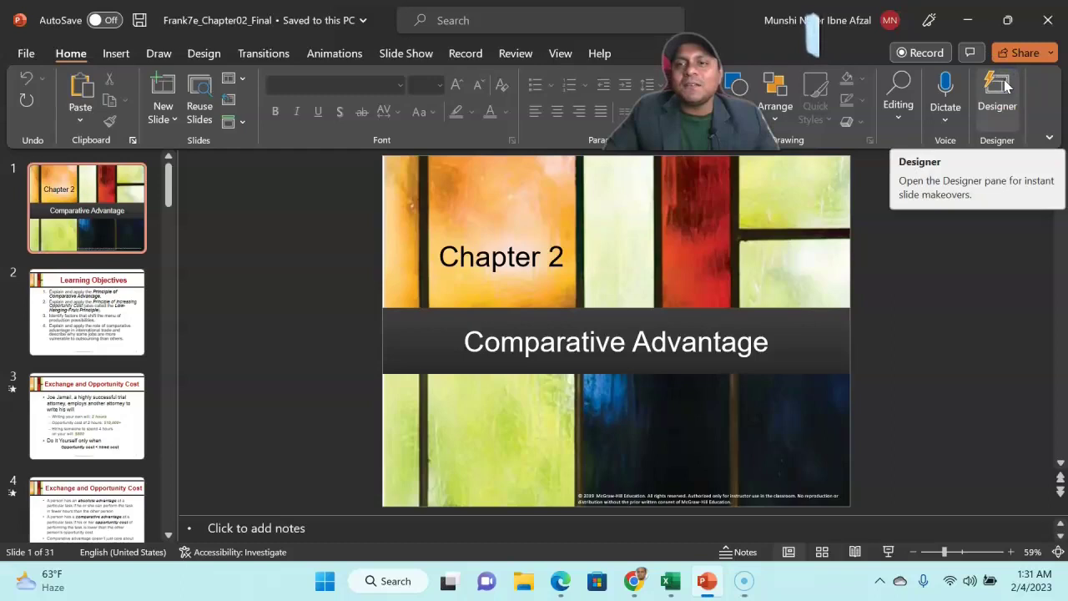
{"action": "left_click", "coordinate": [1006, 84]}
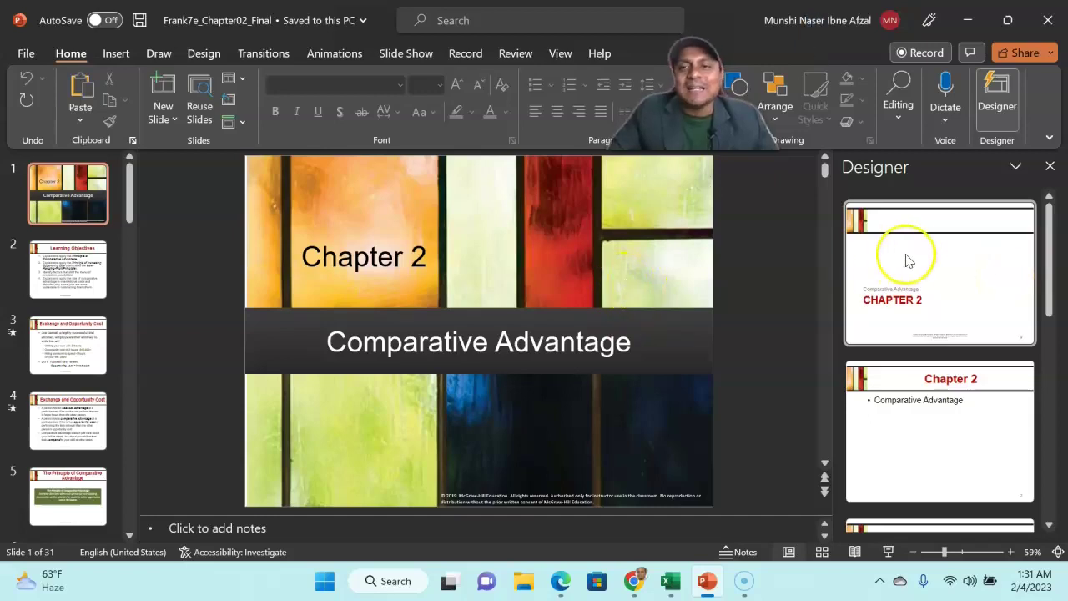
{"action": "scroll", "coordinate": [914, 260], "scroll_direction": "down", "scroll_amount": 2}
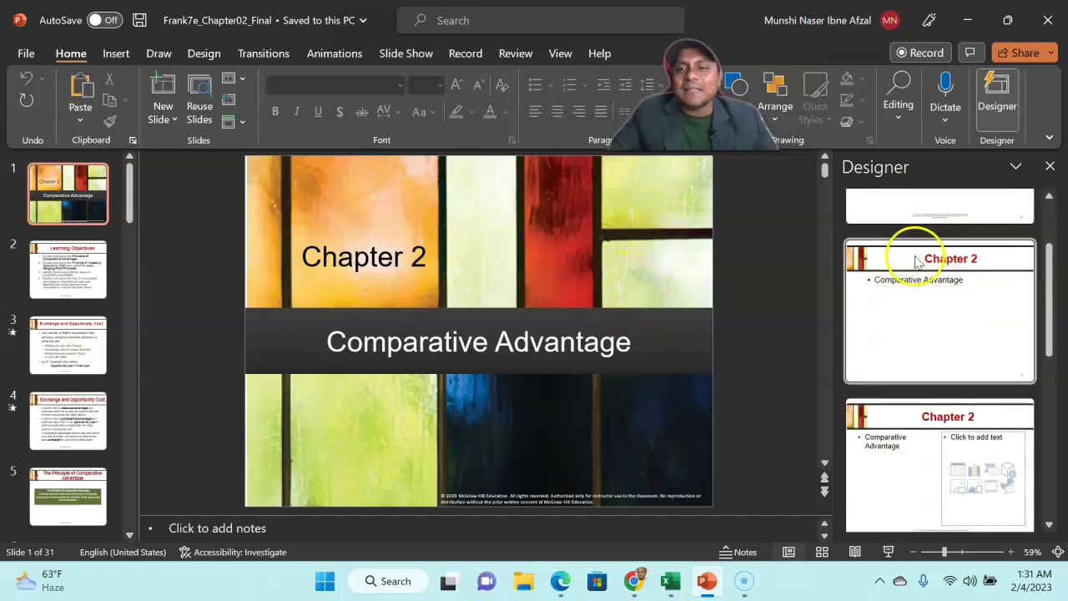
{"action": "scroll", "coordinate": [916, 264], "scroll_direction": "down", "scroll_amount": 5}
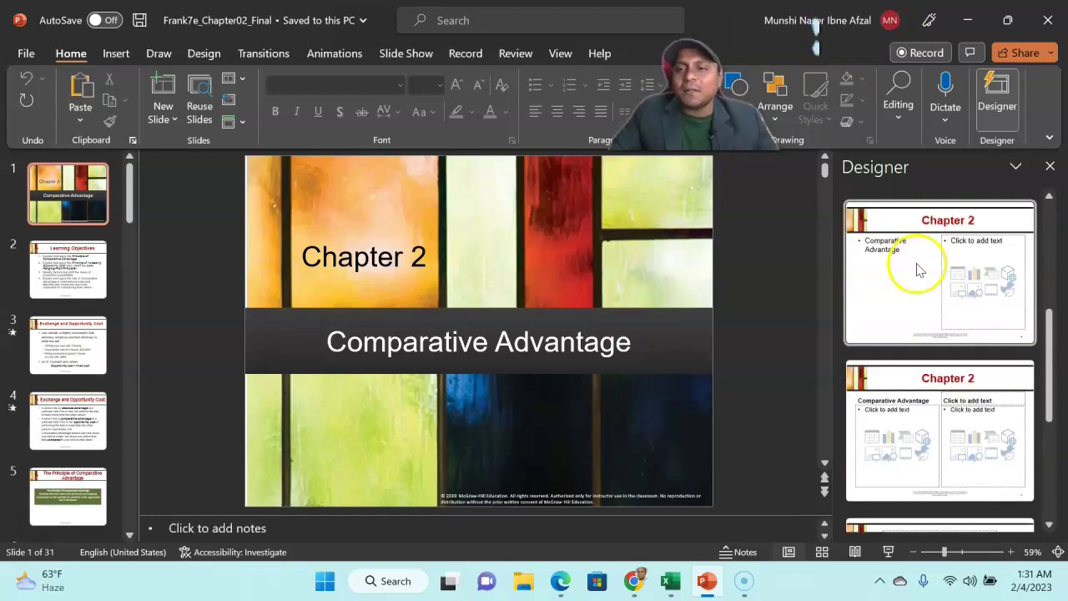
{"action": "scroll", "coordinate": [918, 269], "scroll_direction": "down", "scroll_amount": 2}
{"action": "scroll", "coordinate": [761, 321], "scroll_direction": "down", "scroll_amount": 1}
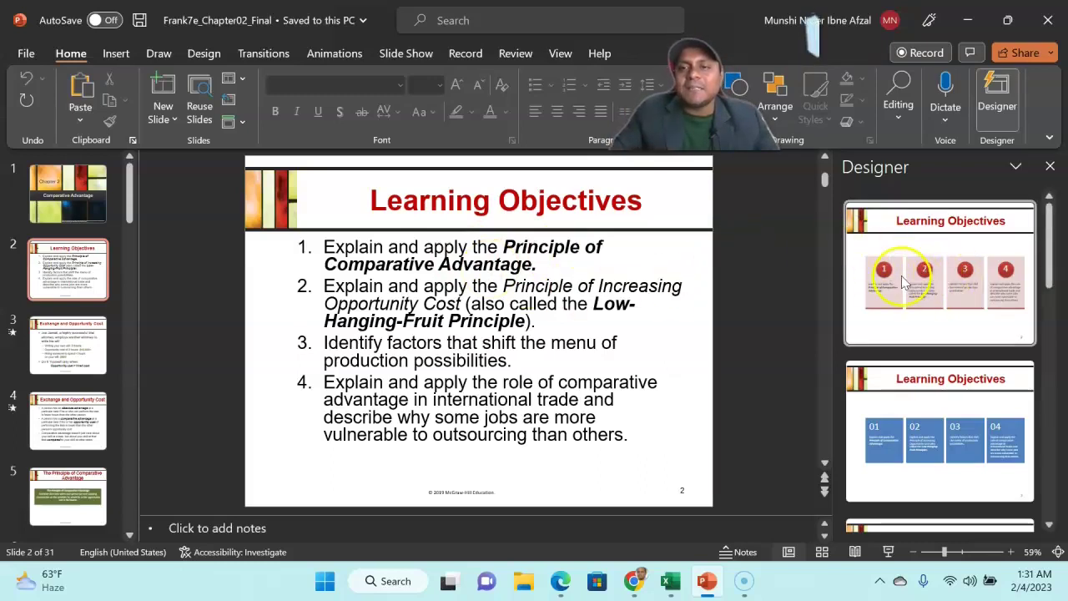
{"action": "scroll", "coordinate": [947, 277], "scroll_direction": "down", "scroll_amount": 2}
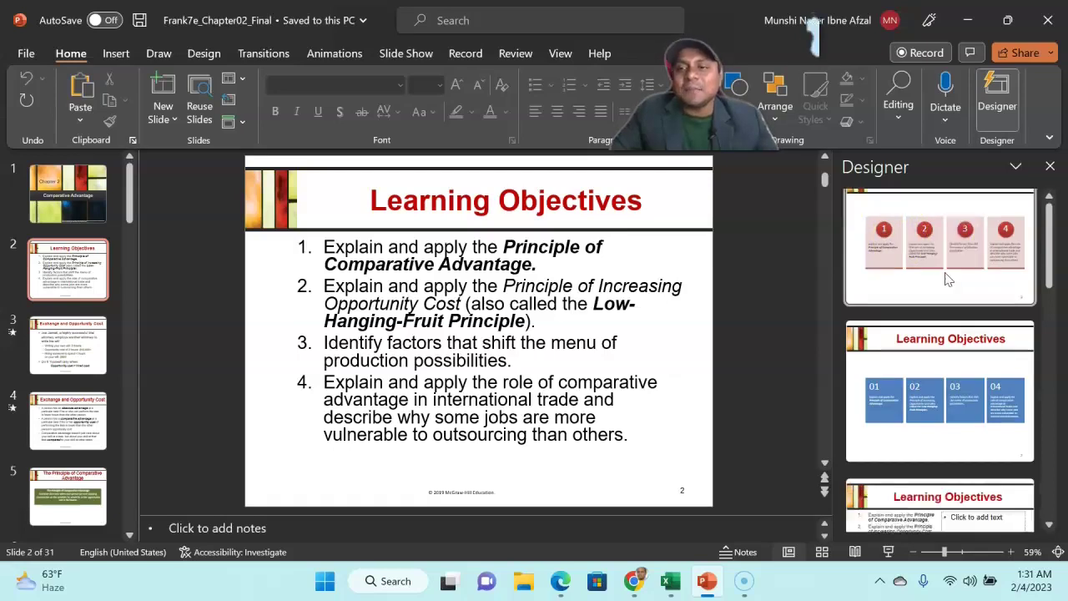
{"action": "scroll", "coordinate": [948, 279], "scroll_direction": "down", "scroll_amount": 6}
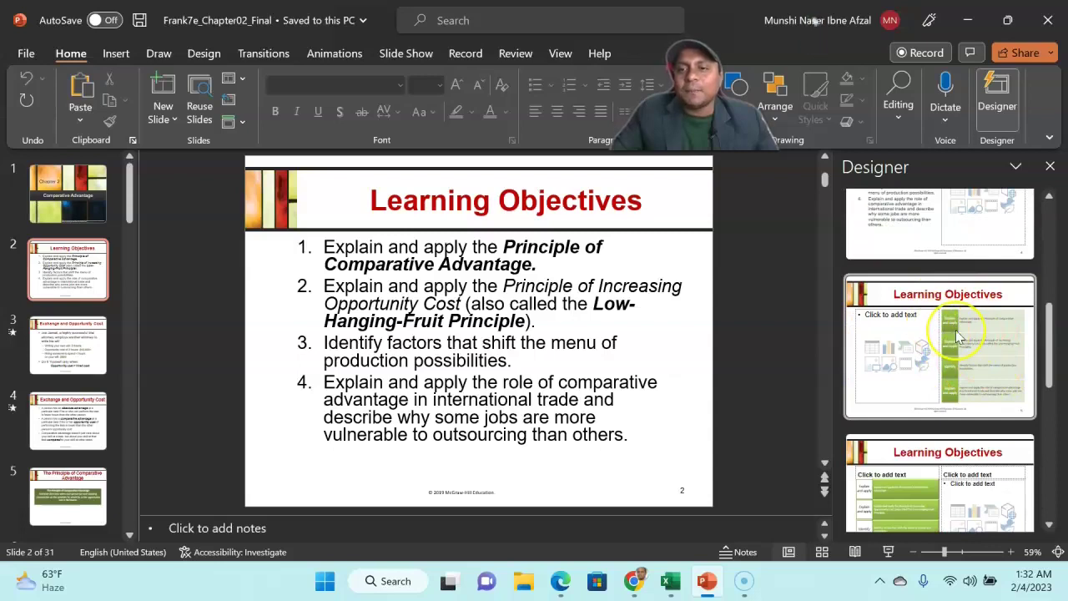
{"action": "scroll", "coordinate": [952, 350], "scroll_direction": "down", "scroll_amount": 2}
{"action": "scroll", "coordinate": [948, 372], "scroll_direction": "up", "scroll_amount": 8}
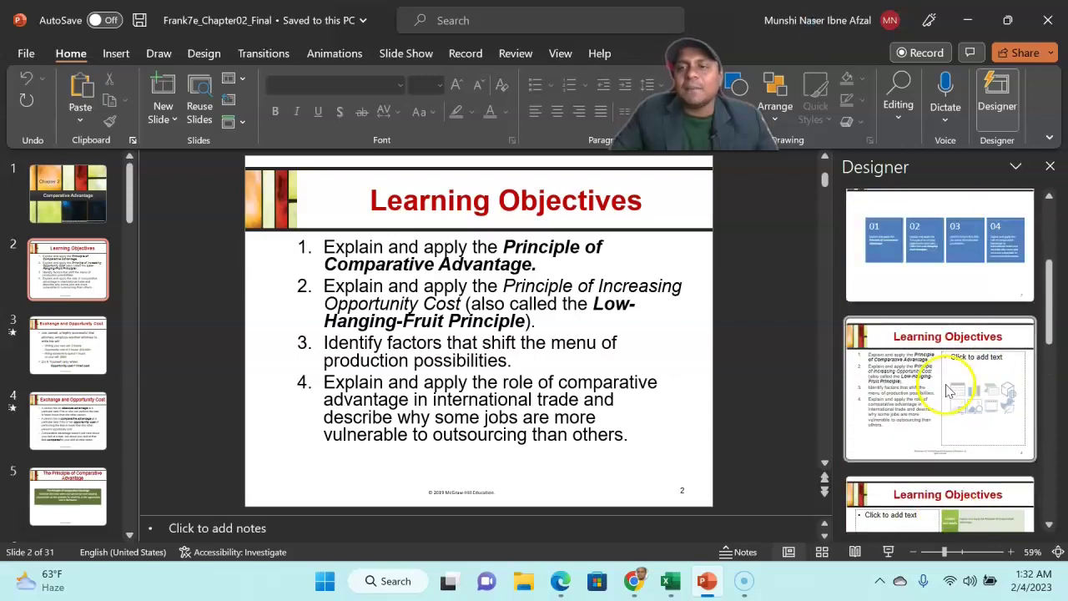
{"action": "scroll", "coordinate": [947, 384], "scroll_direction": "up", "scroll_amount": 3}
{"action": "left_click", "coordinate": [943, 249]}
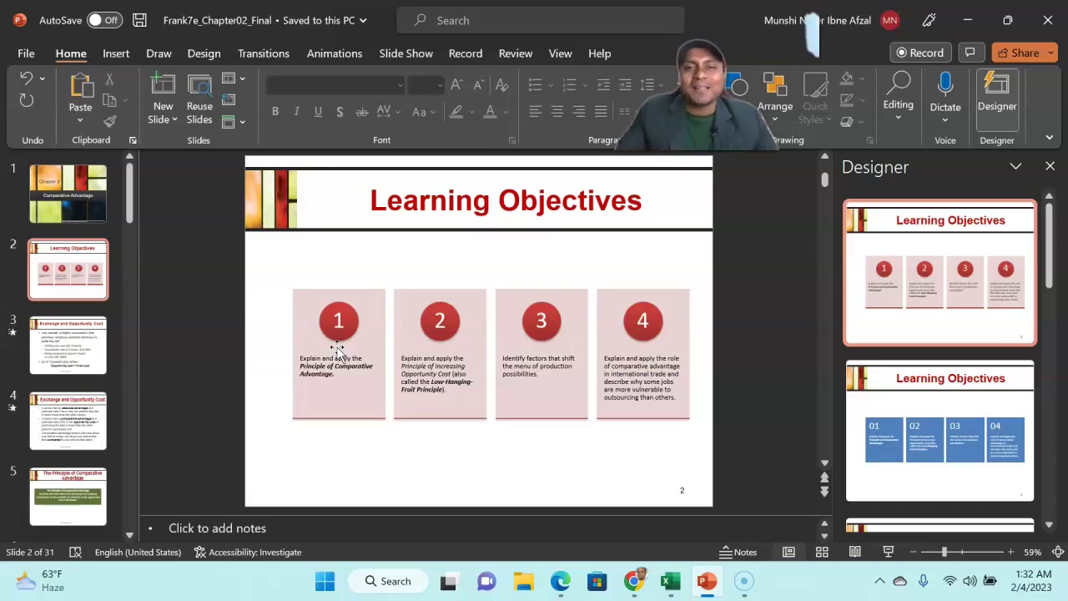
{"action": "left_click", "coordinate": [68, 343]}
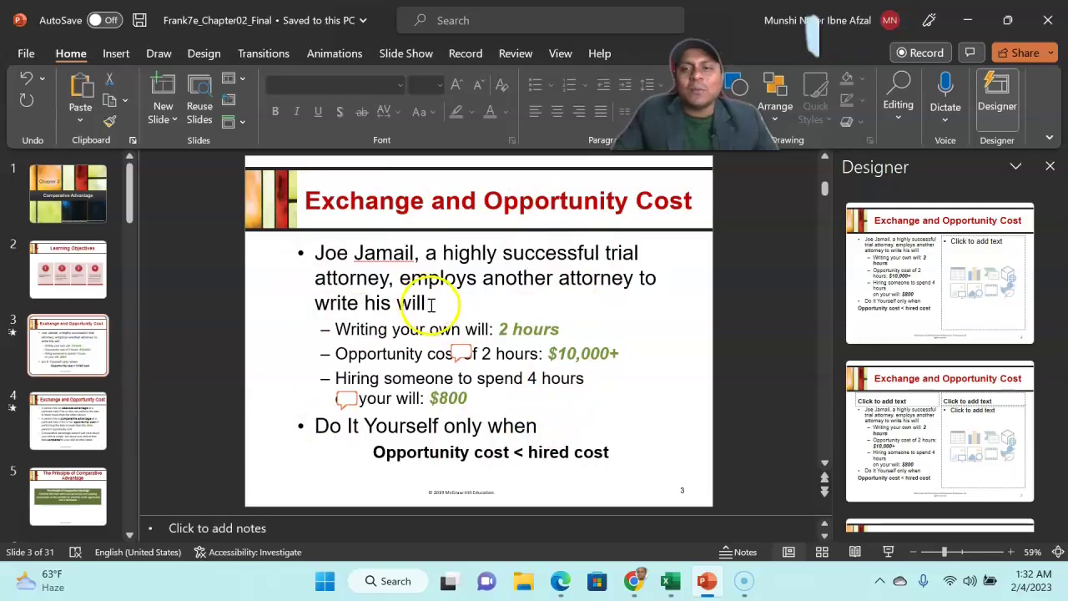
{"action": "left_click", "coordinate": [998, 106]}
{"action": "left_click", "coordinate": [999, 106]}
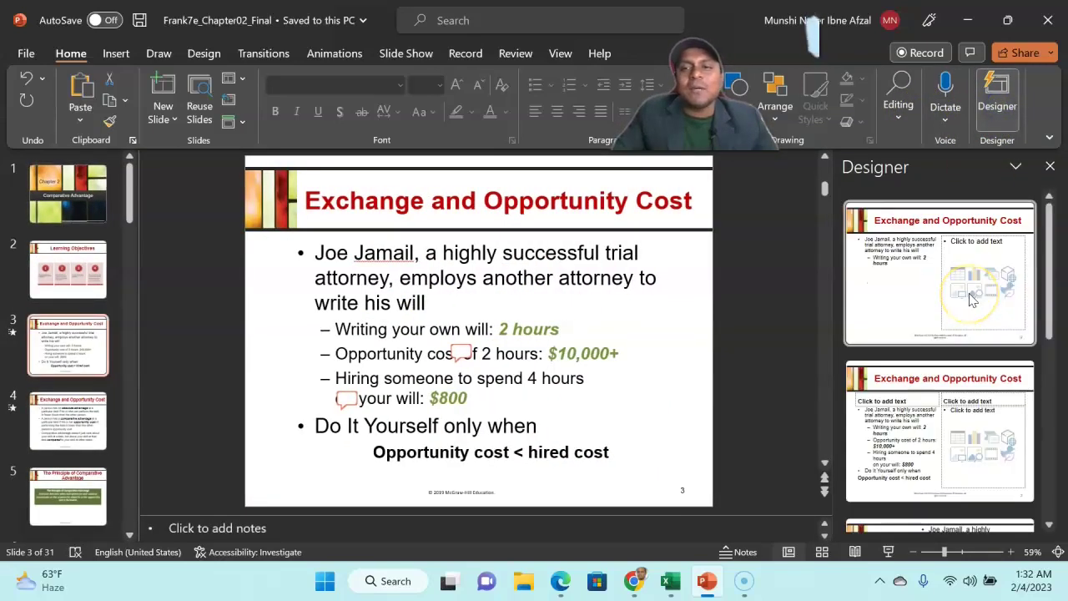
{"action": "scroll", "coordinate": [971, 301], "scroll_direction": "down", "scroll_amount": 1}
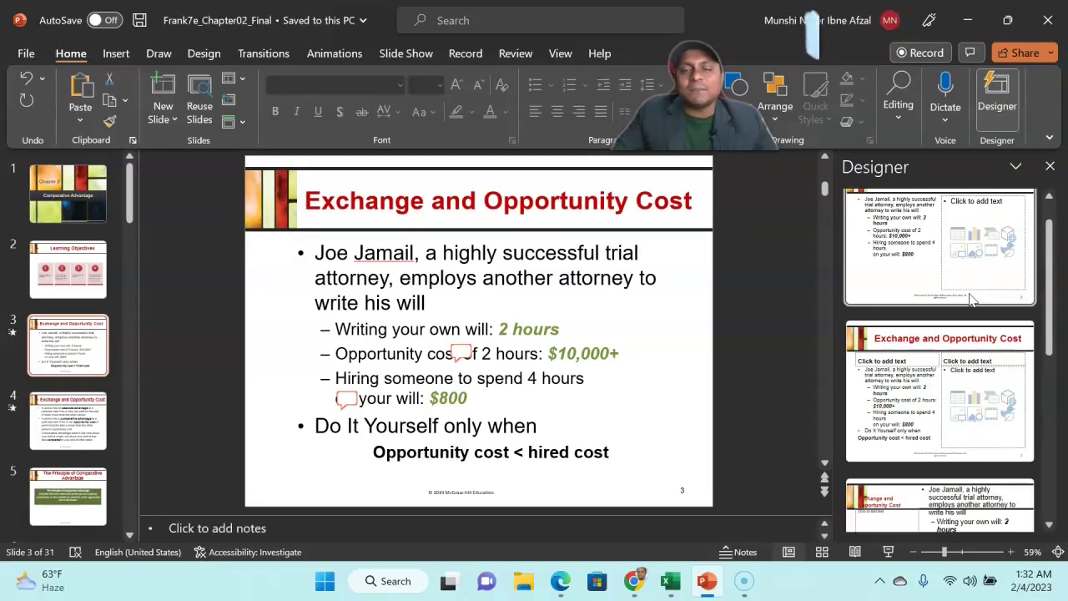
{"action": "scroll", "coordinate": [971, 300], "scroll_direction": "down", "scroll_amount": 5}
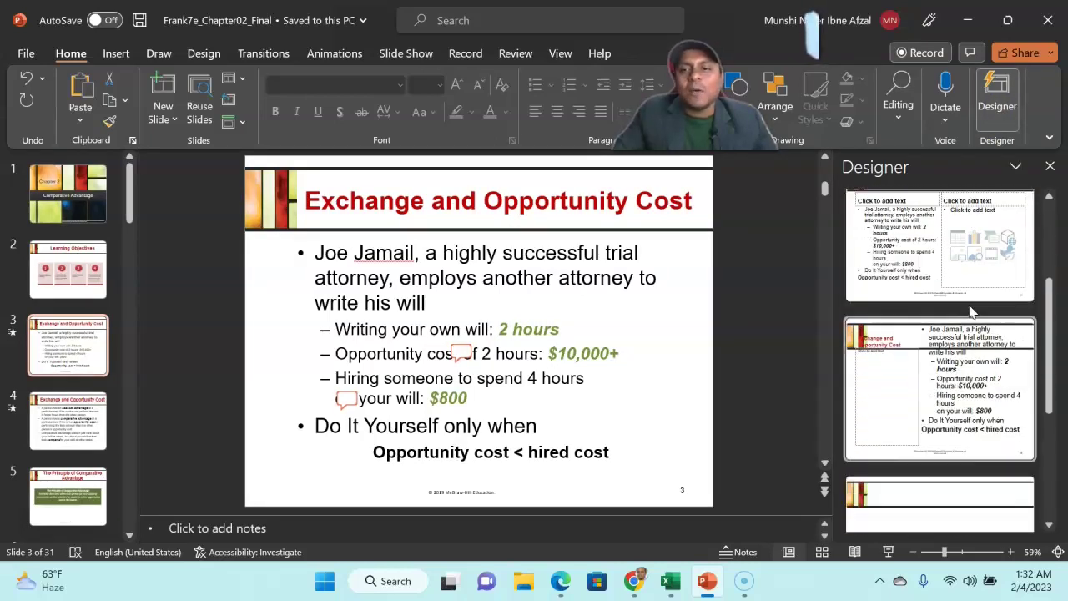
{"action": "scroll", "coordinate": [971, 317], "scroll_direction": "down", "scroll_amount": 5}
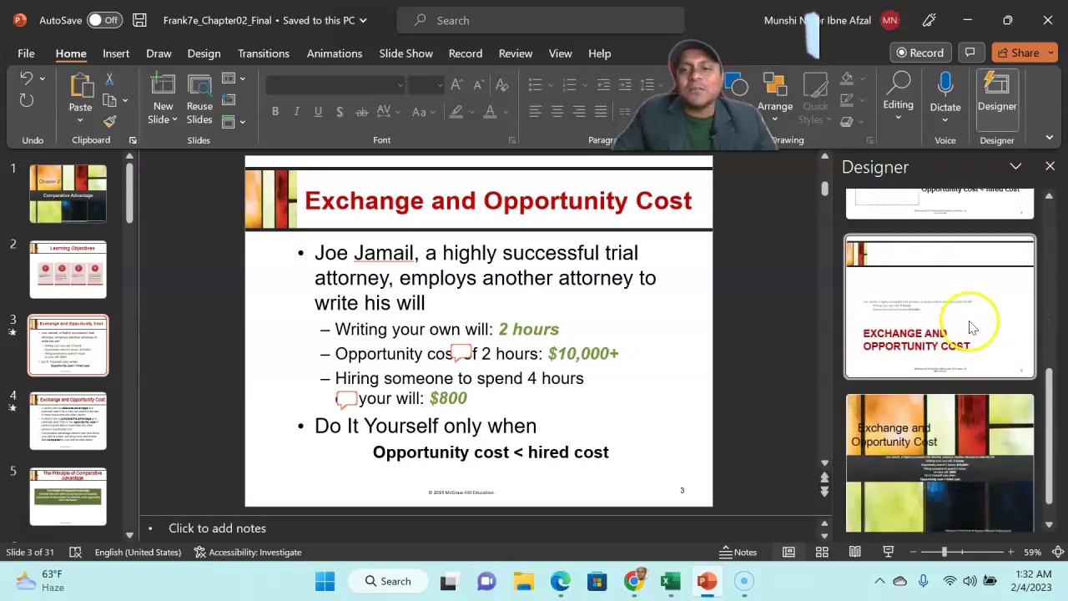
{"action": "scroll", "coordinate": [968, 326], "scroll_direction": "up", "scroll_amount": 3}
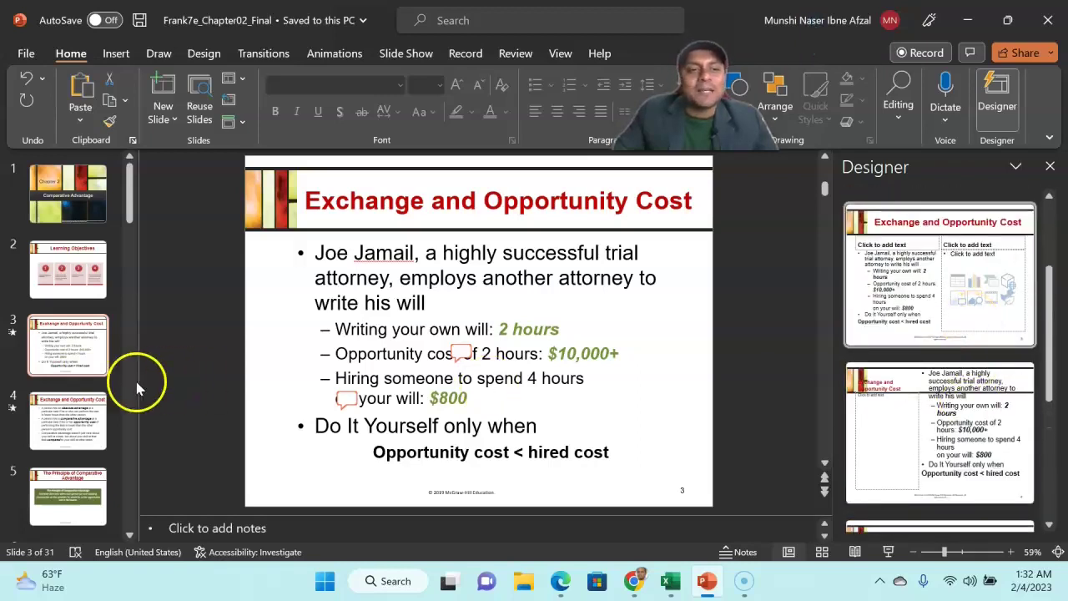
Apply the two-column Designer layout to slide 4.
{"action": "left_click", "coordinate": [60, 430]}
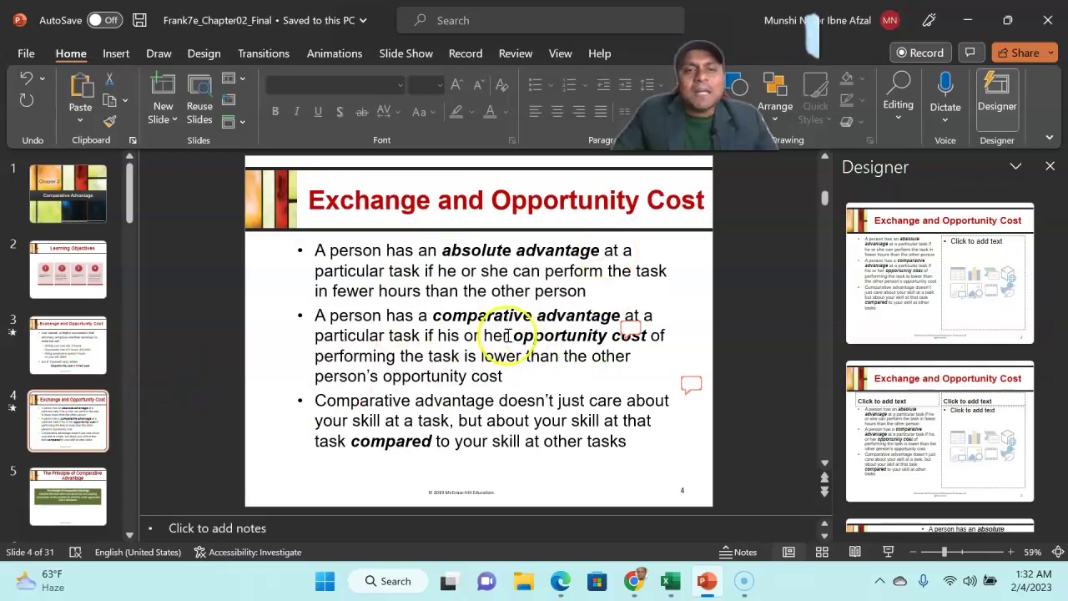
{"action": "left_click", "coordinate": [991, 114]}
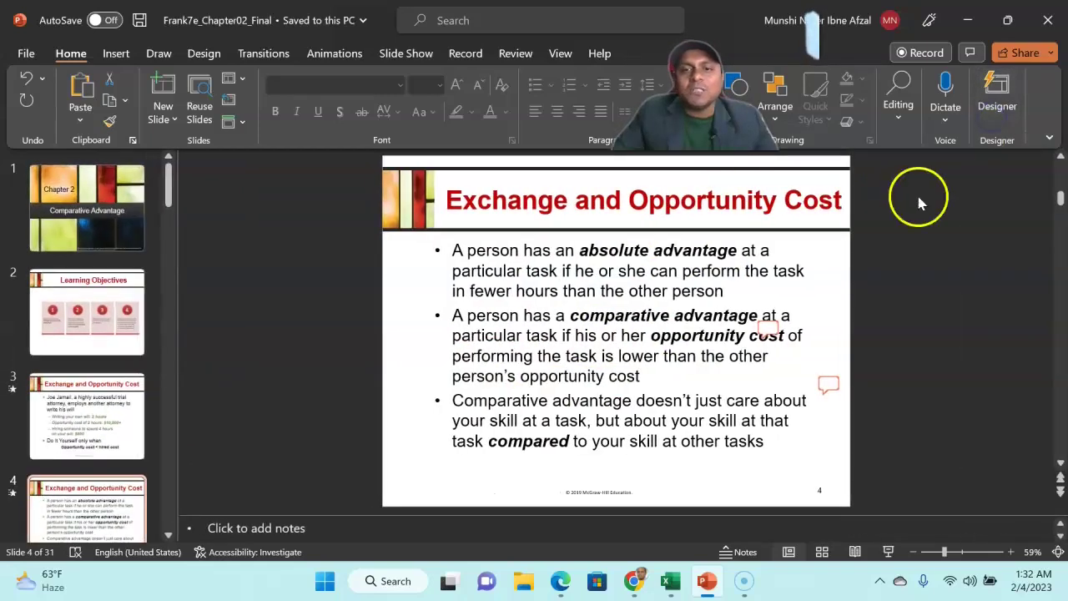
{"action": "left_click", "coordinate": [991, 119]}
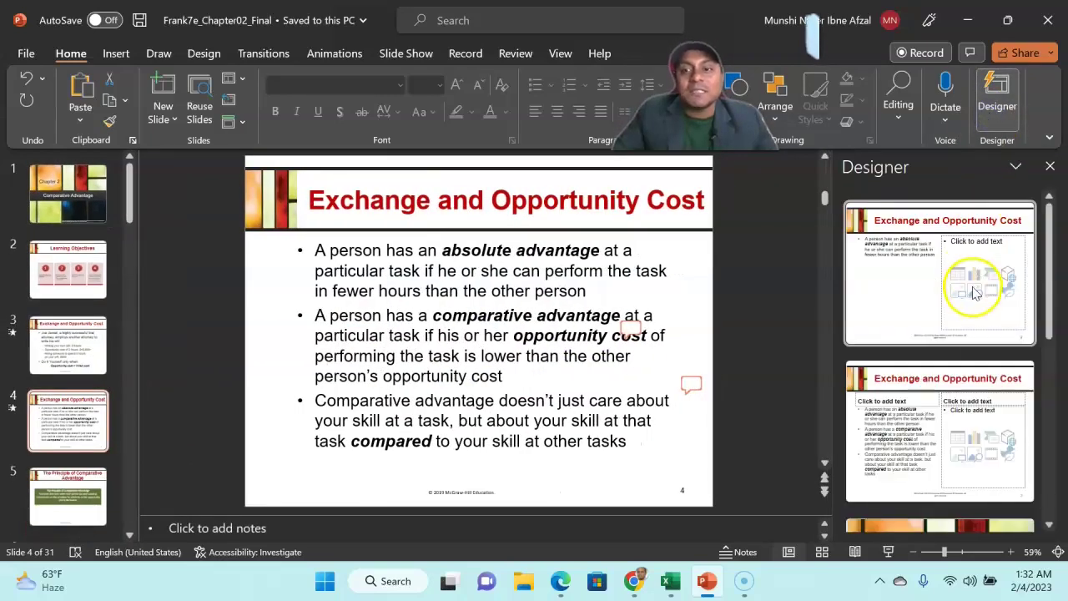
{"action": "left_click", "coordinate": [943, 328]}
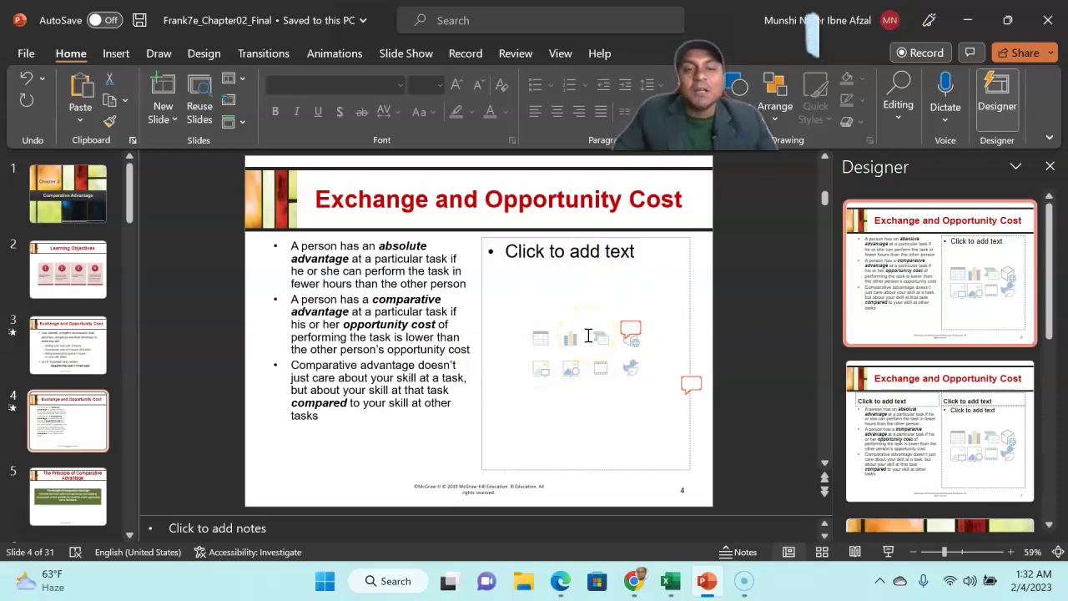
{"action": "scroll", "coordinate": [886, 357], "scroll_direction": "down", "scroll_amount": 5}
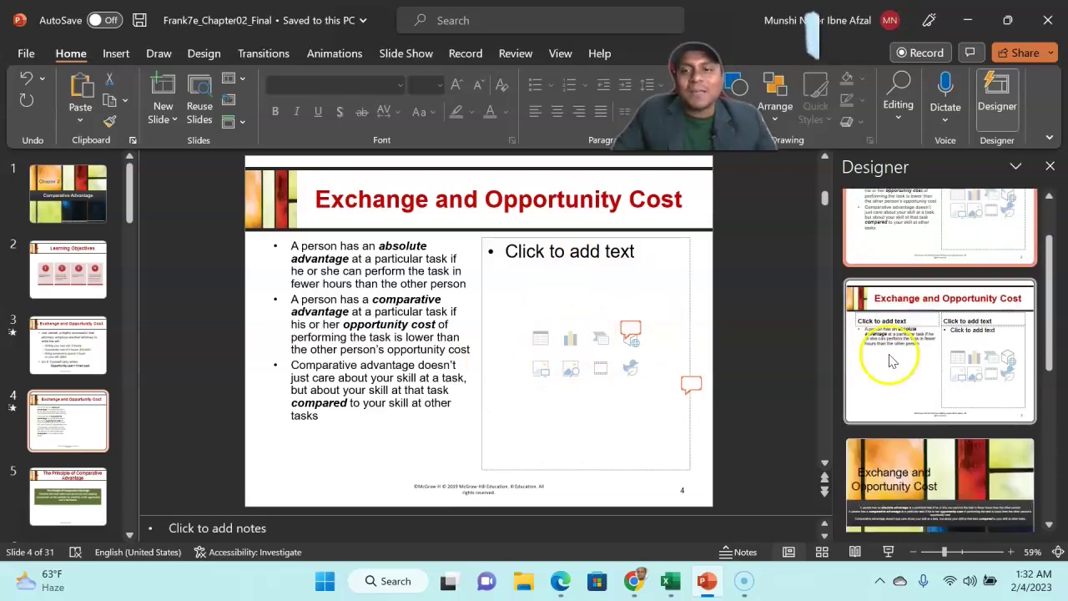
{"action": "scroll", "coordinate": [895, 372], "scroll_direction": "down", "scroll_amount": 5}
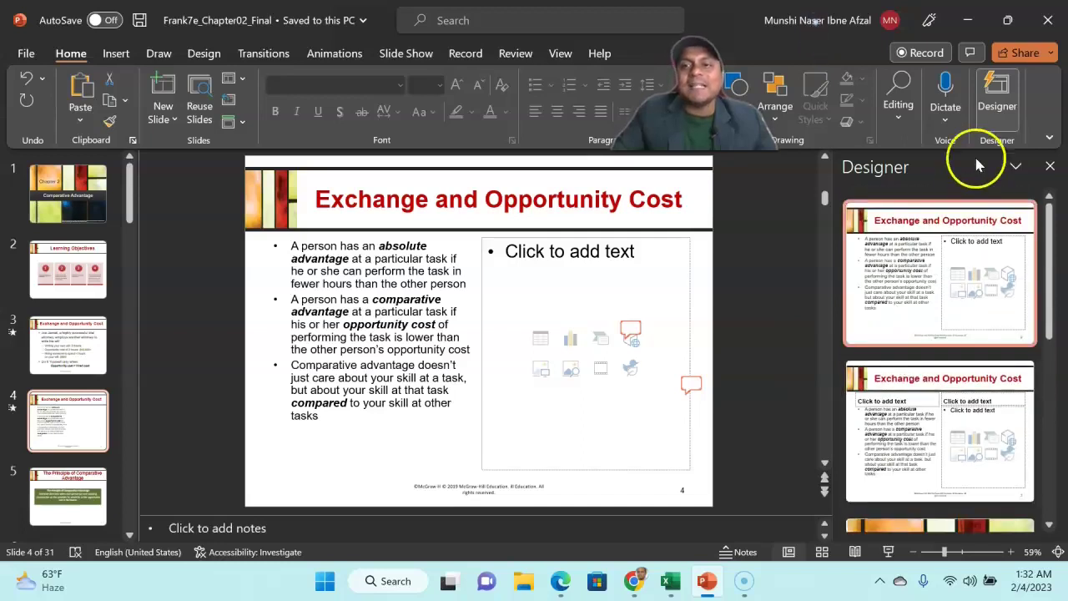
{"action": "left_click", "coordinate": [989, 115]}
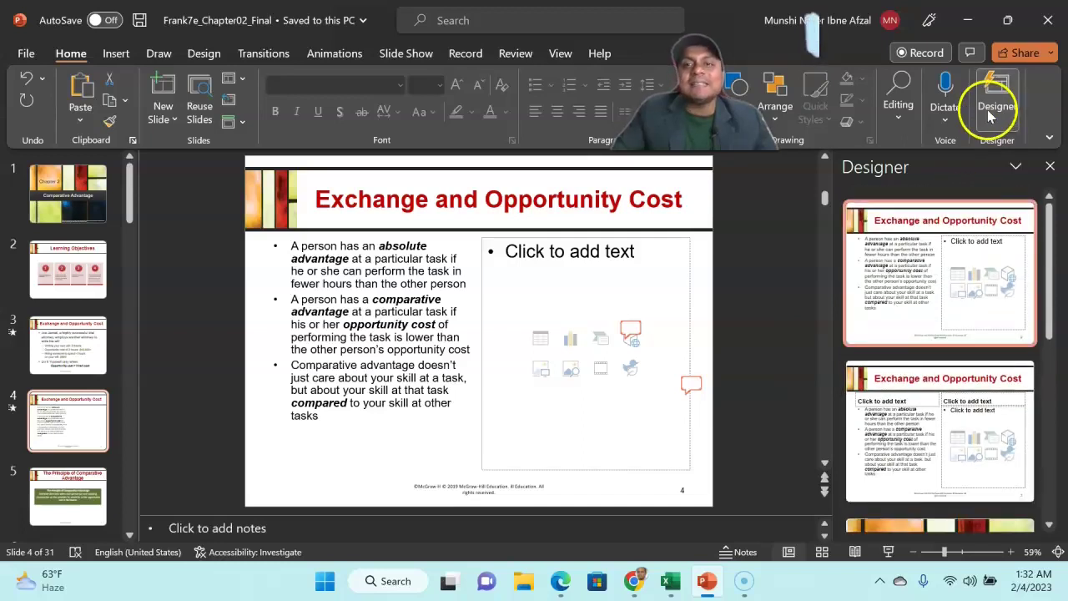
Give the title slide the white Designer layout with a red 'CHAPTER 2'.
{"action": "left_click", "coordinate": [94, 202]}
{"action": "left_click", "coordinate": [798, 282]}
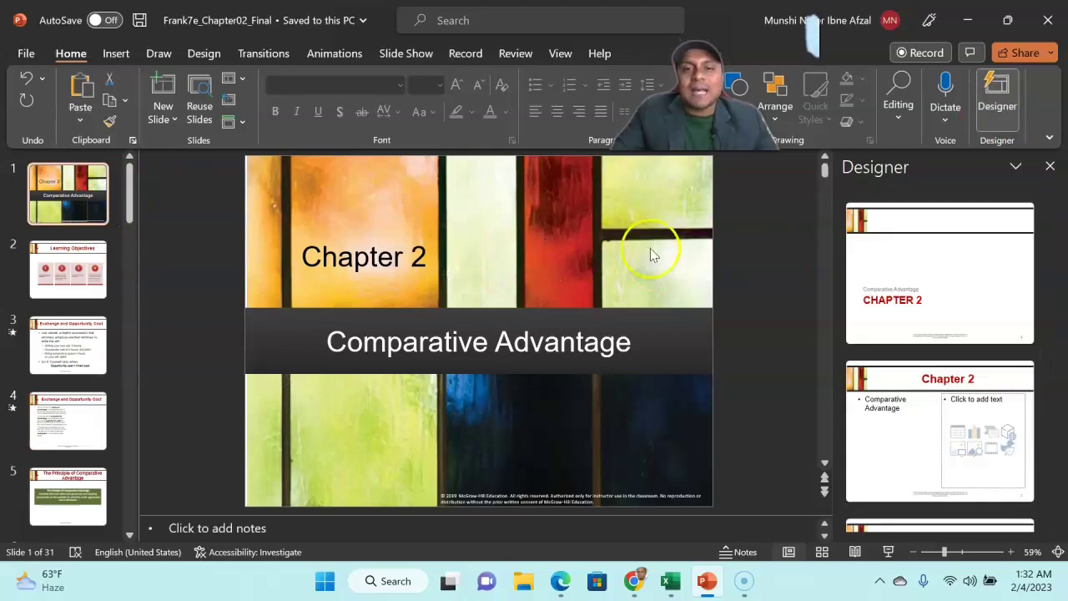
{"action": "left_click", "coordinate": [933, 307]}
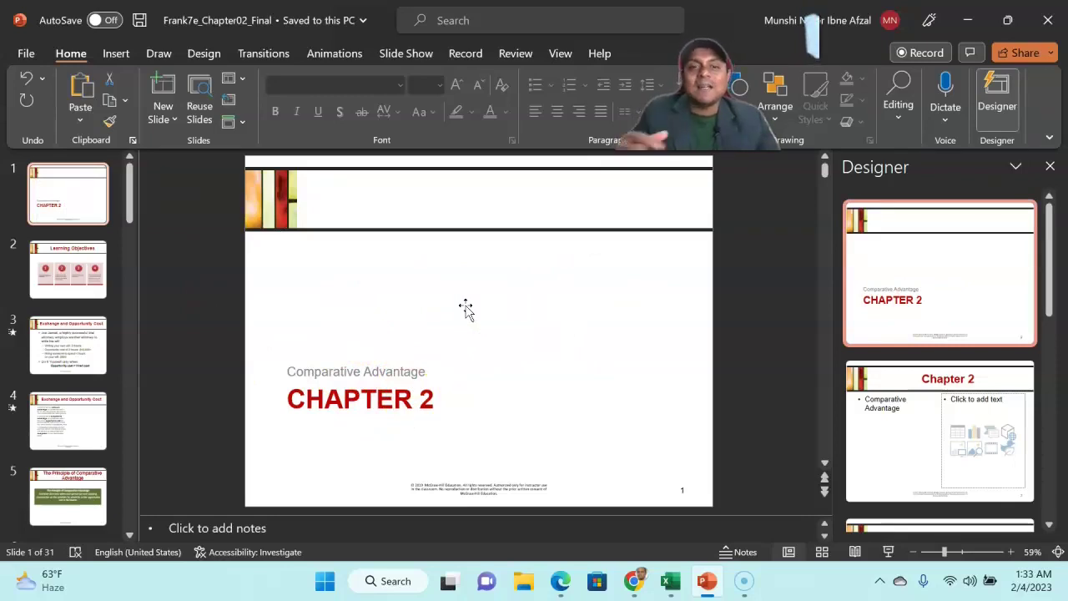
Browse the Designer ideas, then select slide 5, 'The Principle of Comparative Advantage'.
{"action": "left_click", "coordinate": [1049, 322]}
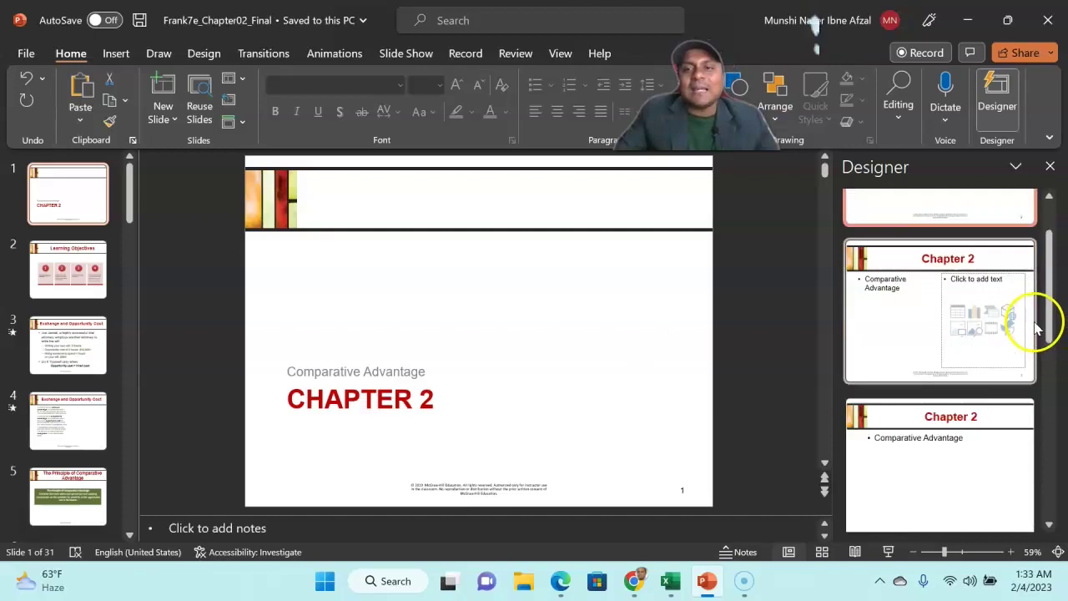
{"action": "scroll", "coordinate": [1029, 323], "scroll_direction": "down", "scroll_amount": 2}
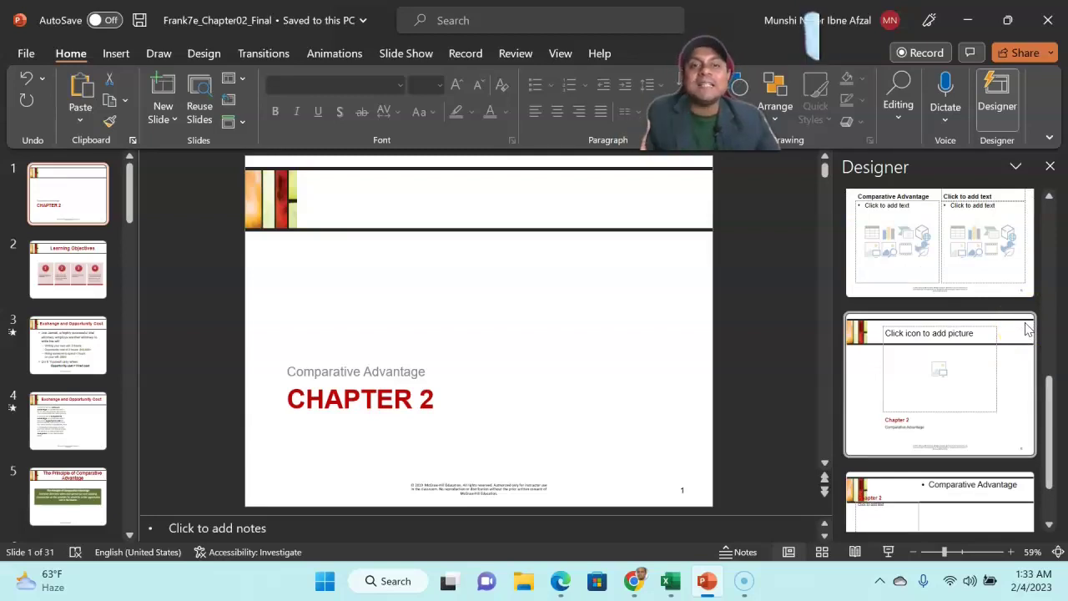
{"action": "scroll", "coordinate": [275, 488], "scroll_direction": "down", "scroll_amount": 1}
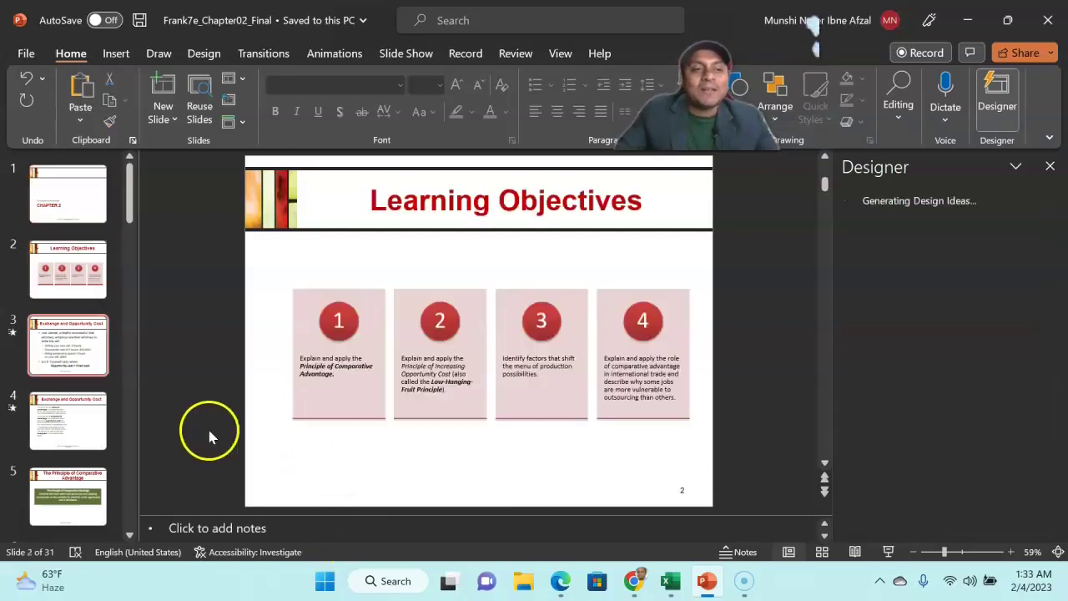
{"action": "left_click", "coordinate": [83, 488]}
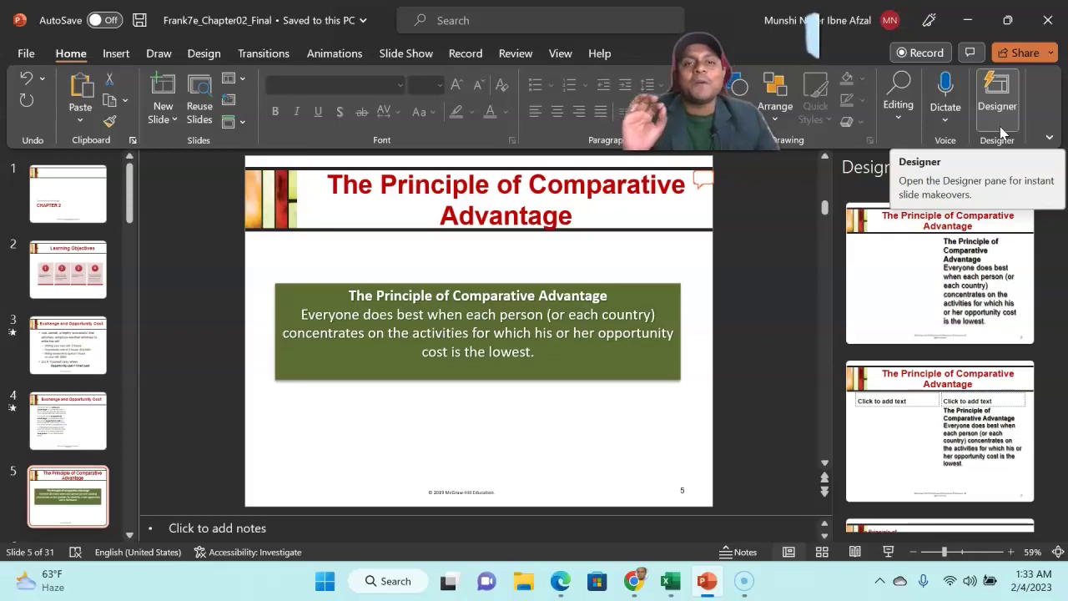
Switch to the Final Panel Model Data 1990-2020 workbook and run Analyze Data on it.
{"action": "left_click", "coordinate": [672, 581]}
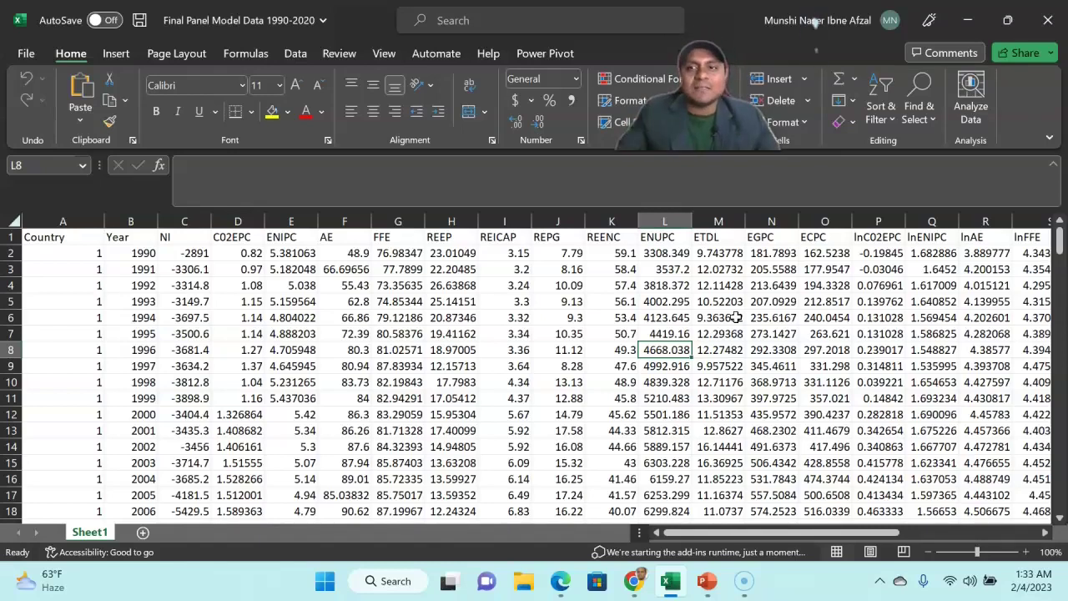
{"action": "left_click", "coordinate": [964, 109]}
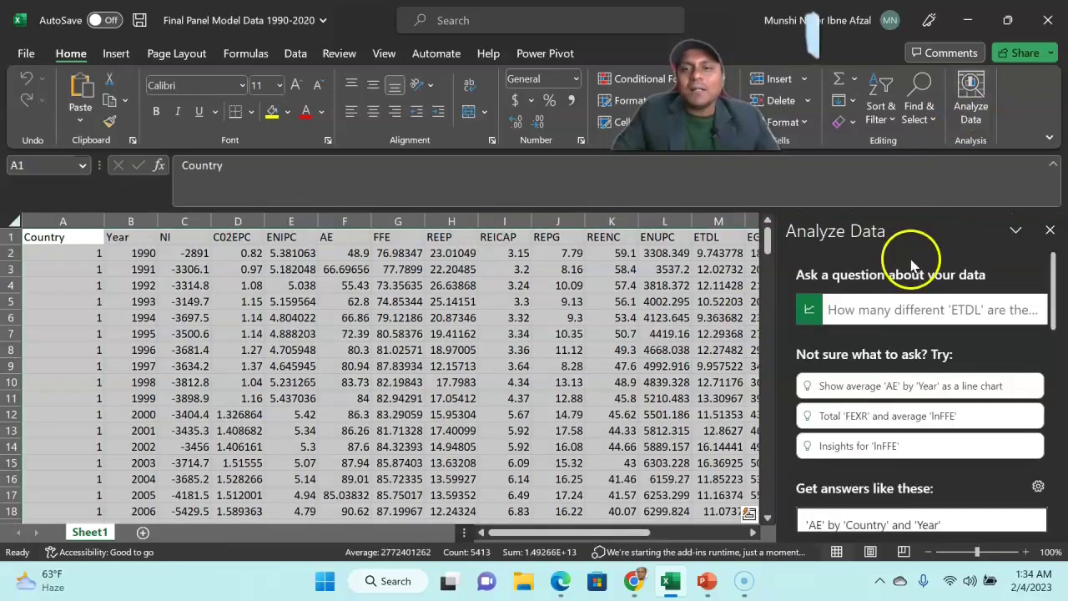
Ask Analyze Data the question 'forecast CO2EPC'.
{"action": "left_click", "coordinate": [878, 306]}
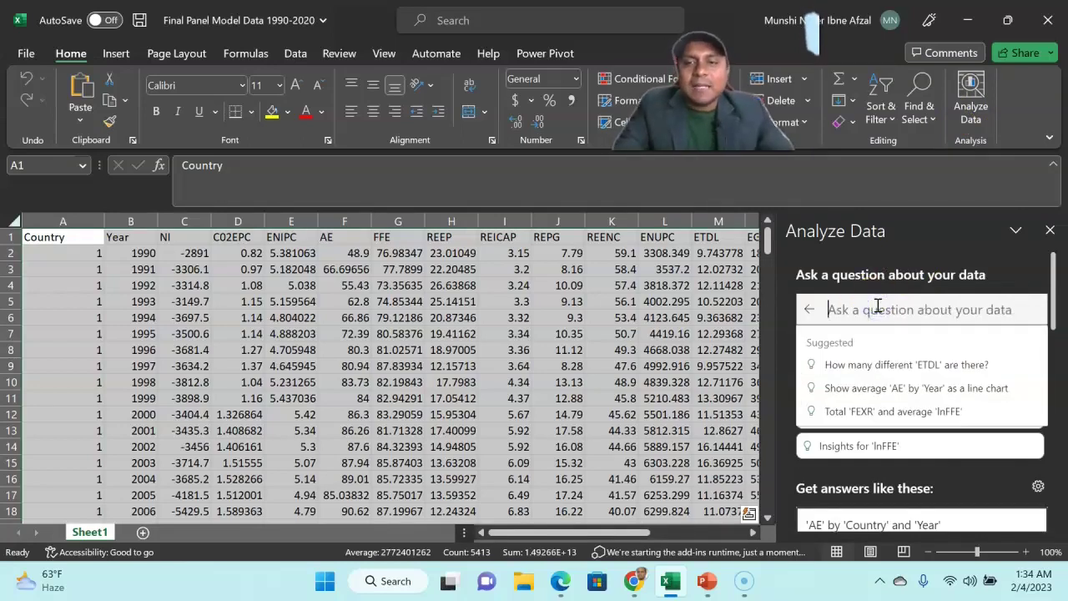
{"action": "type", "text": "forecast"}
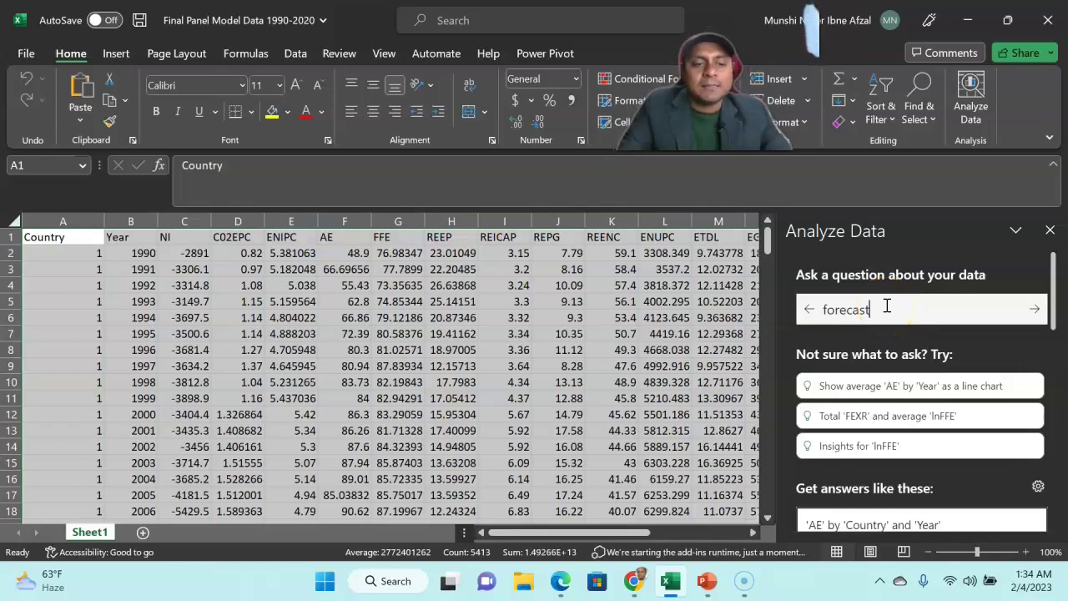
{"action": "type", "text": "CO@"}
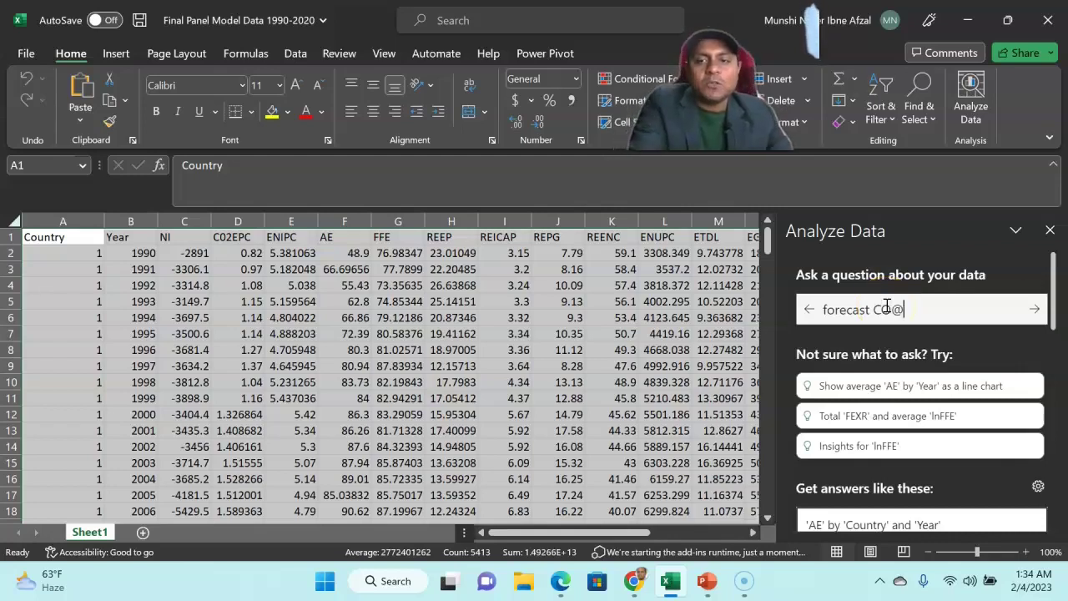
{"action": "key", "text": "BackSpace"}
{"action": "type", "text": "2"}
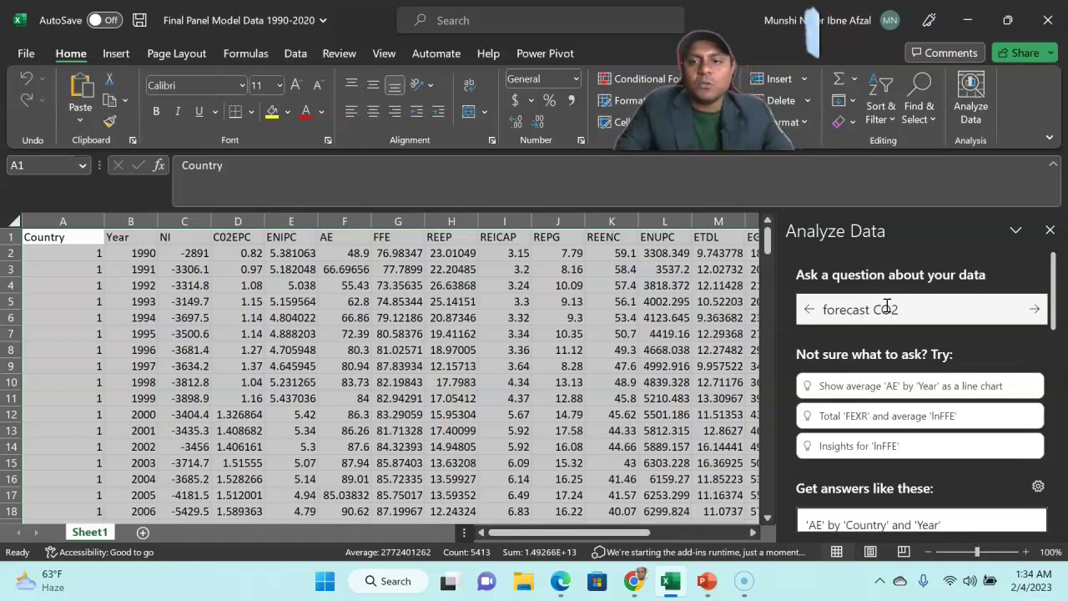
{"action": "type", "text": "EPC"}
{"action": "left_click", "coordinate": [945, 309]}
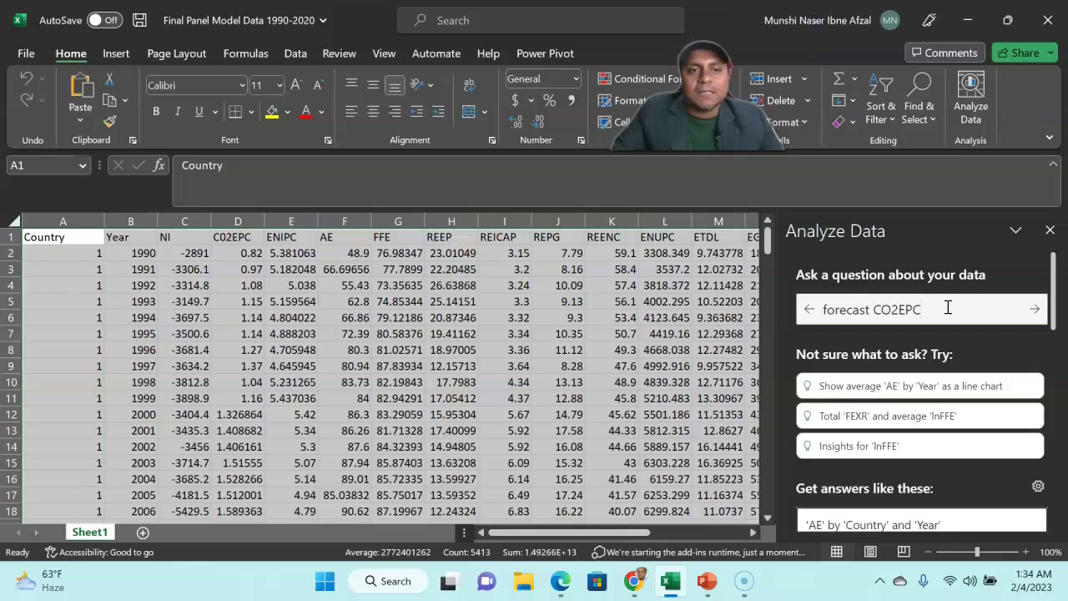
{"action": "key", "text": "Return"}
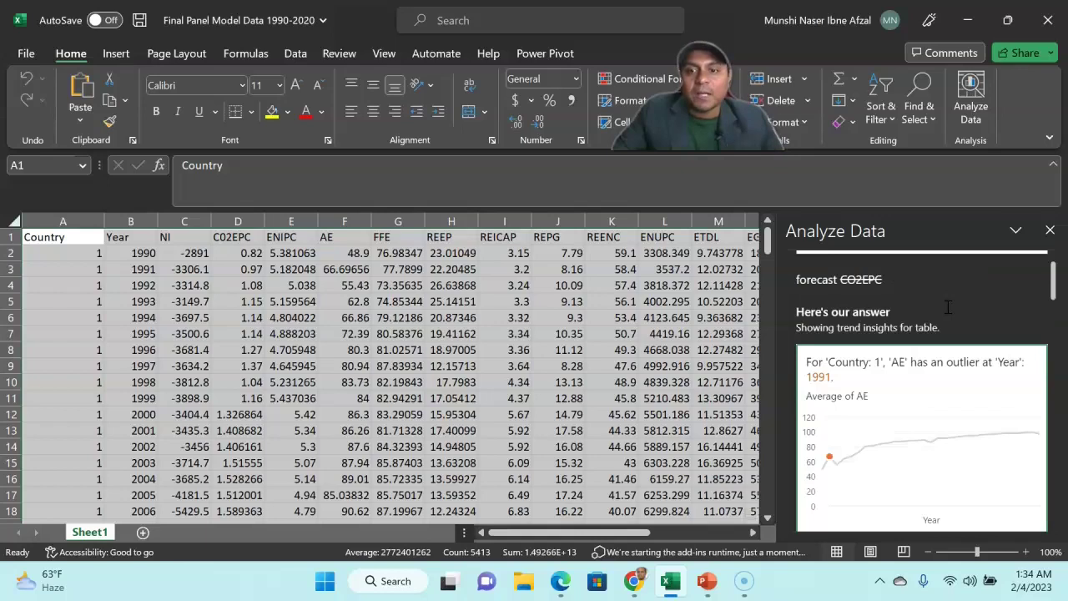
Review the returned trend insights, including the AE outlier at 1991 and rising AE.
{"action": "left_click", "coordinate": [936, 387]}
{"action": "scroll", "coordinate": [935, 392], "scroll_direction": "down", "scroll_amount": 2}
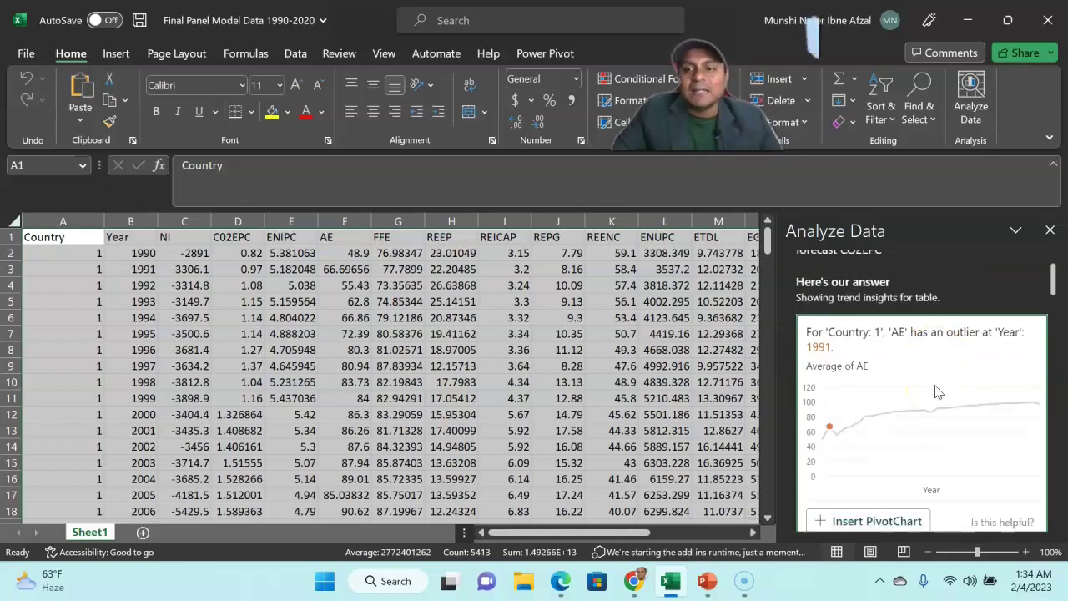
{"action": "scroll", "coordinate": [936, 395], "scroll_direction": "down", "scroll_amount": 5}
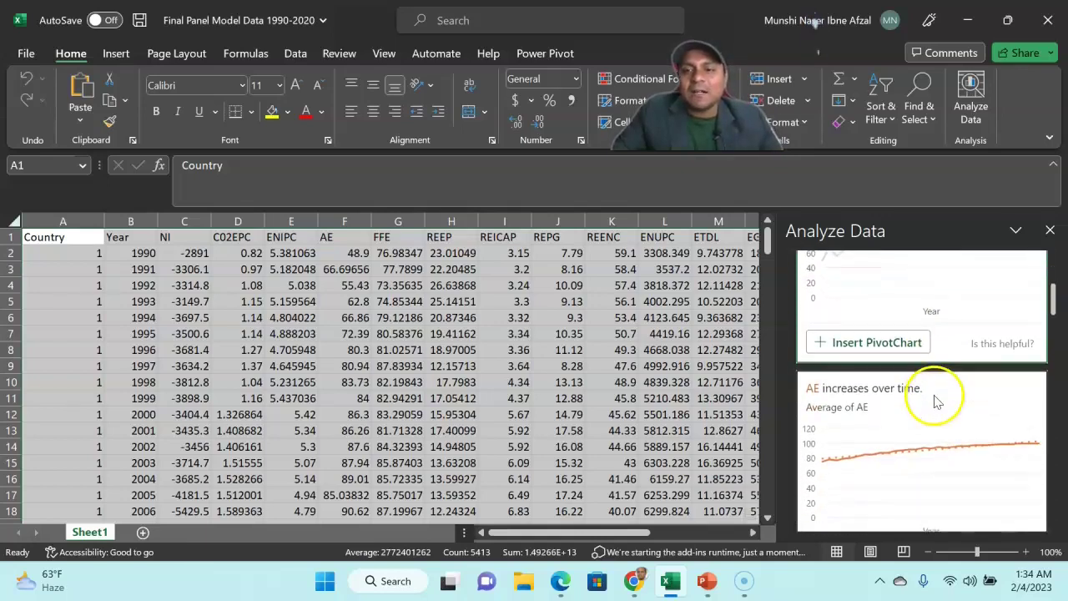
{"action": "scroll", "coordinate": [1010, 384], "scroll_direction": "down", "scroll_amount": 4}
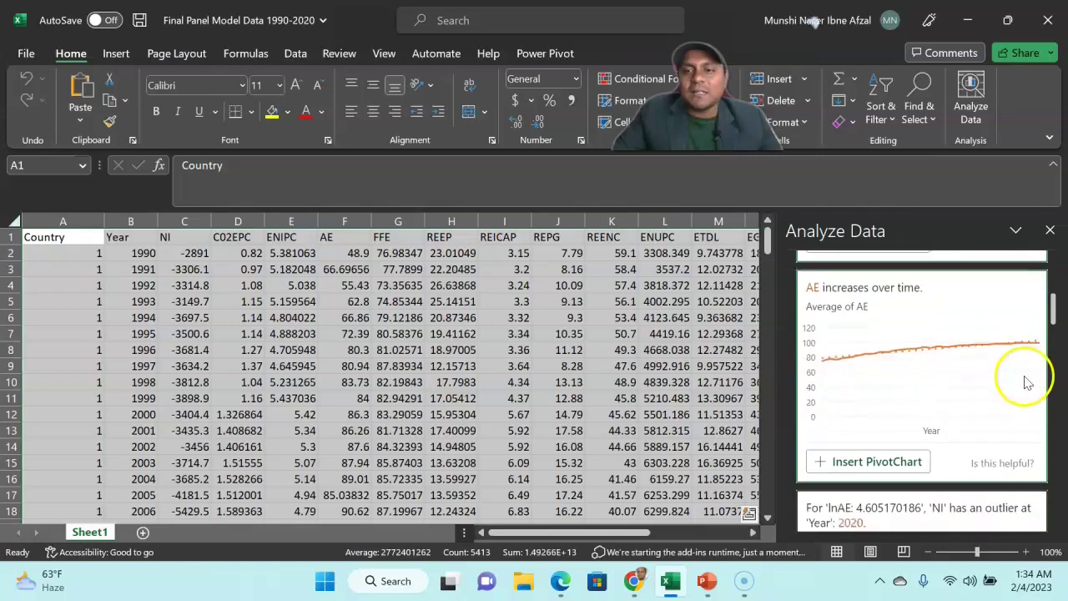
{"action": "scroll", "coordinate": [960, 444], "scroll_direction": "down", "scroll_amount": 2}
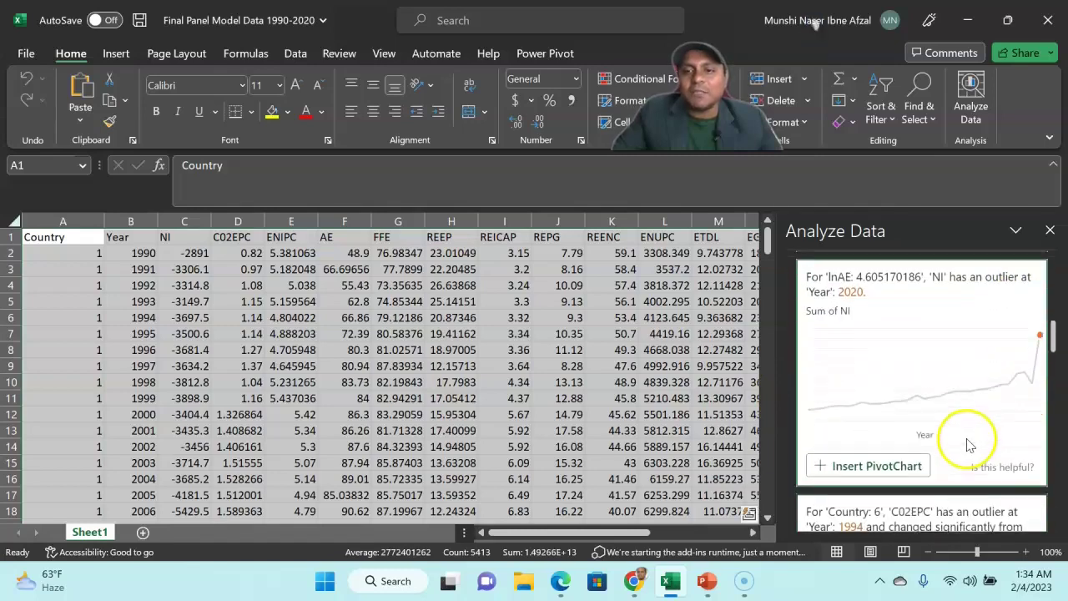
{"action": "scroll", "coordinate": [960, 409], "scroll_direction": "up", "scroll_amount": 5}
{"action": "scroll", "coordinate": [947, 368], "scroll_direction": "up", "scroll_amount": 8}
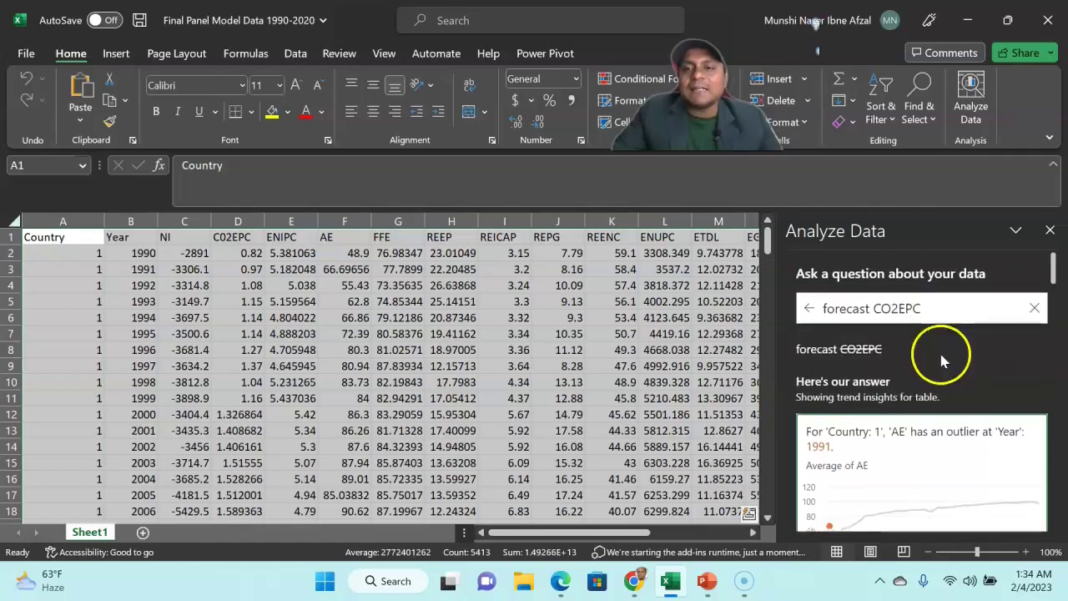
Change the question to 'forecast NI' and review the NI trend and outlier insights.
{"action": "left_click", "coordinate": [932, 308]}
{"action": "key", "text": "BackSpace"}
{"action": "key", "text": "BackSpace"}
{"action": "key", "text": "BackSpace"}
{"action": "key", "text": "BackSpace"}
{"action": "key", "text": "BackSpace"}
{"action": "key", "text": "BackSpace"}
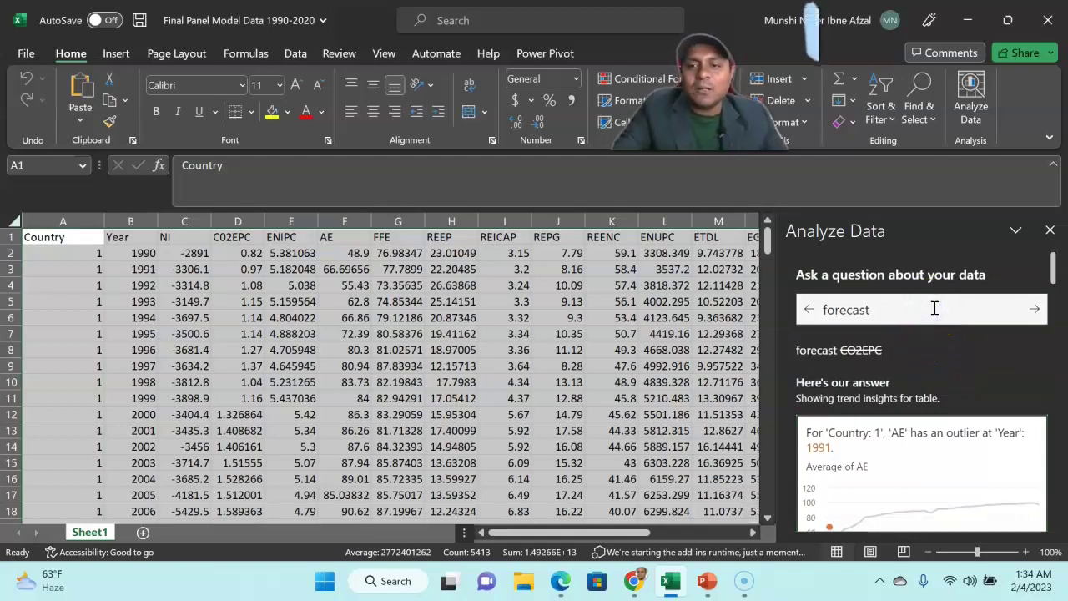
{"action": "type", "text": "N"}
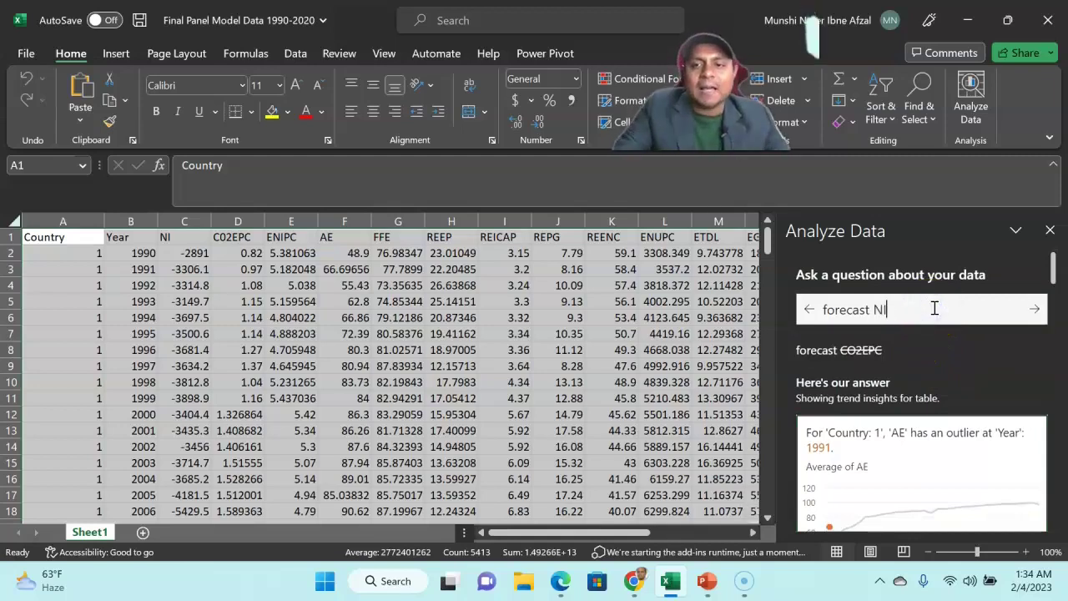
{"action": "type", "text": "I"}
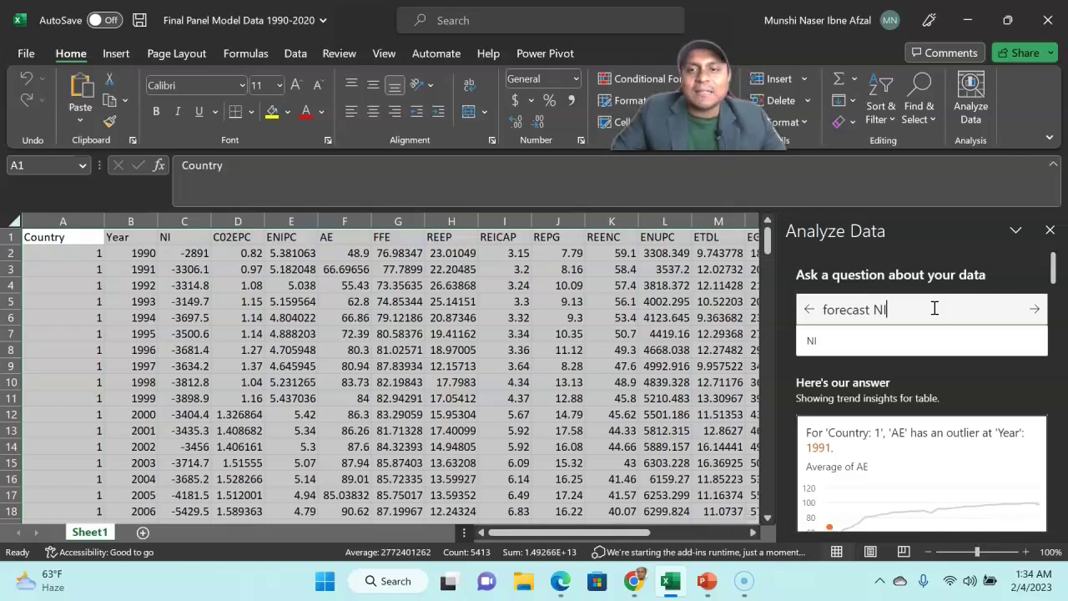
{"action": "left_click", "coordinate": [929, 310]}
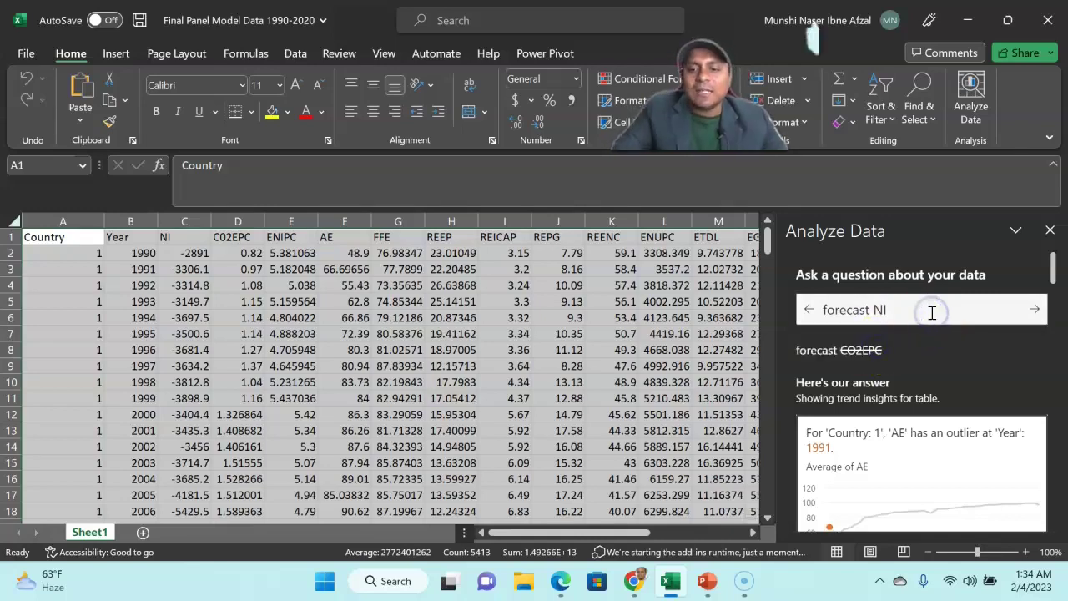
{"action": "key", "text": "Return"}
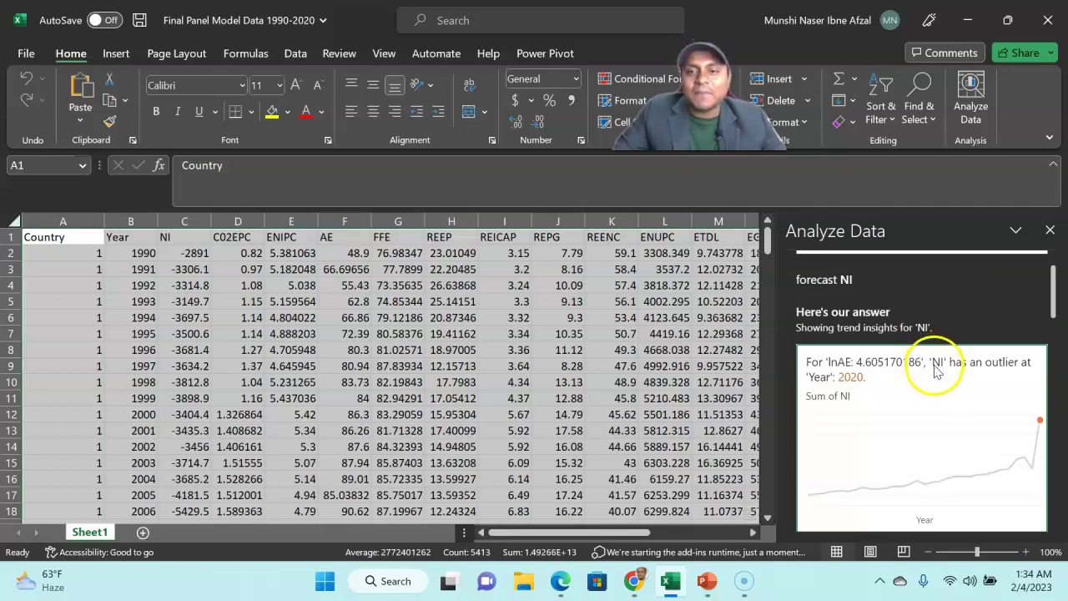
{"action": "scroll", "coordinate": [935, 372], "scroll_direction": "down", "scroll_amount": 3}
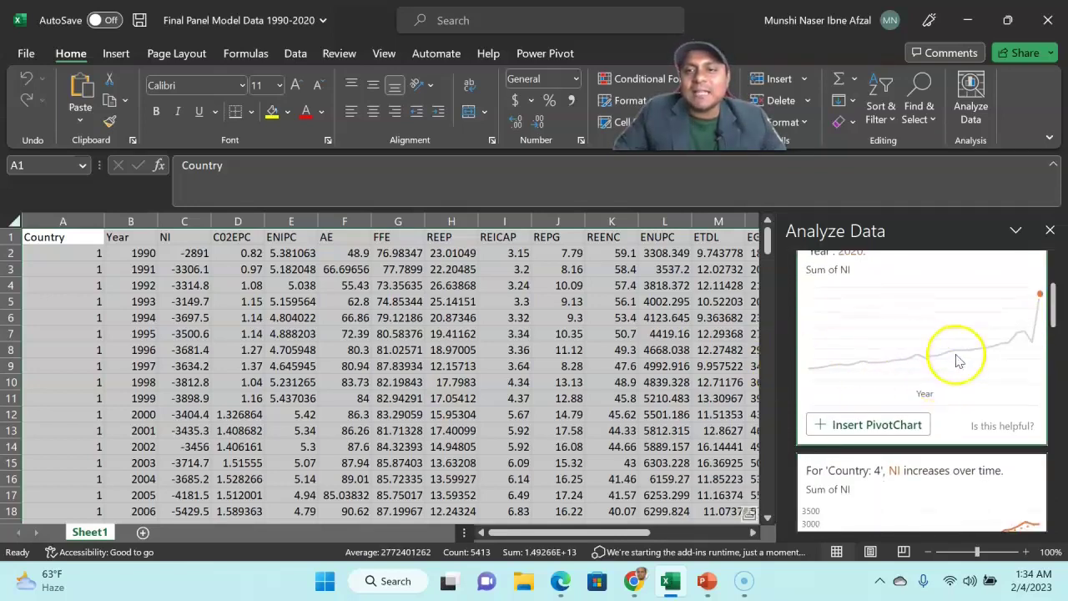
{"action": "scroll", "coordinate": [1014, 330], "scroll_direction": "down", "scroll_amount": 4}
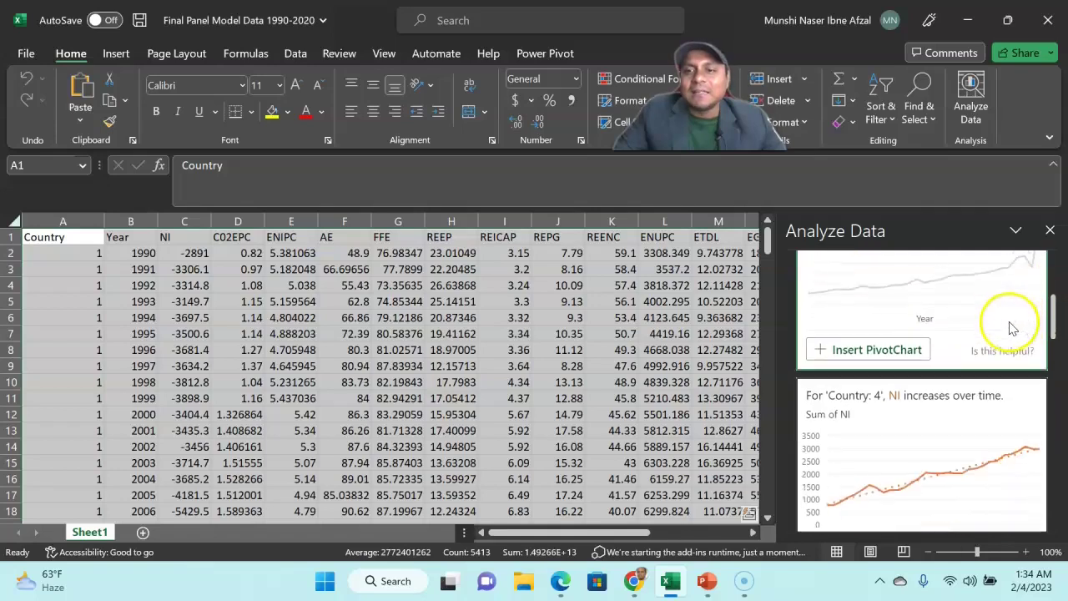
{"action": "scroll", "coordinate": [972, 384], "scroll_direction": "down", "scroll_amount": 8}
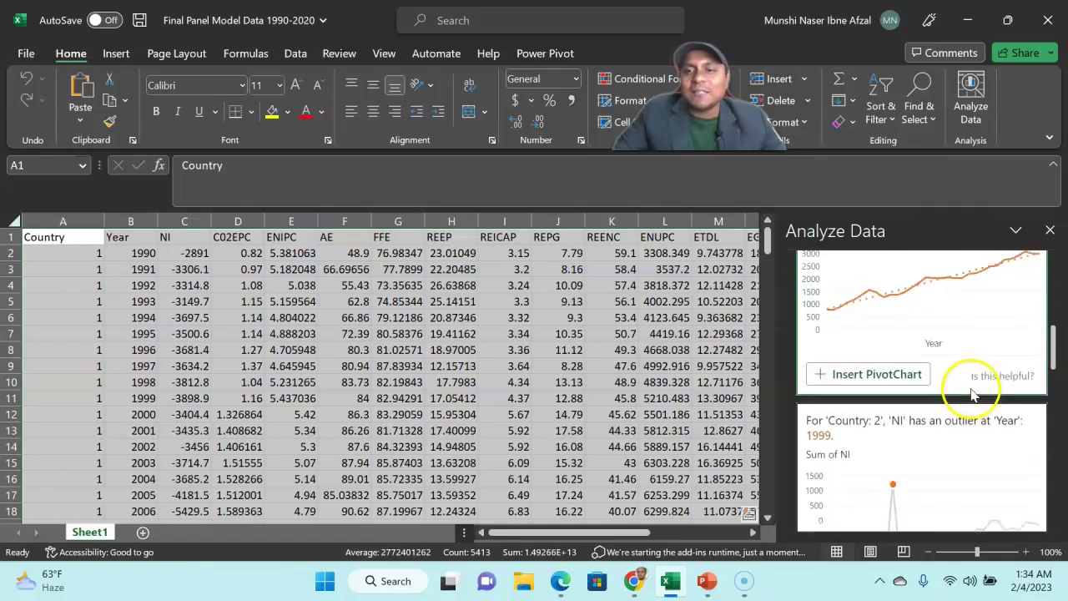
{"action": "scroll", "coordinate": [910, 422], "scroll_direction": "up", "scroll_amount": 6}
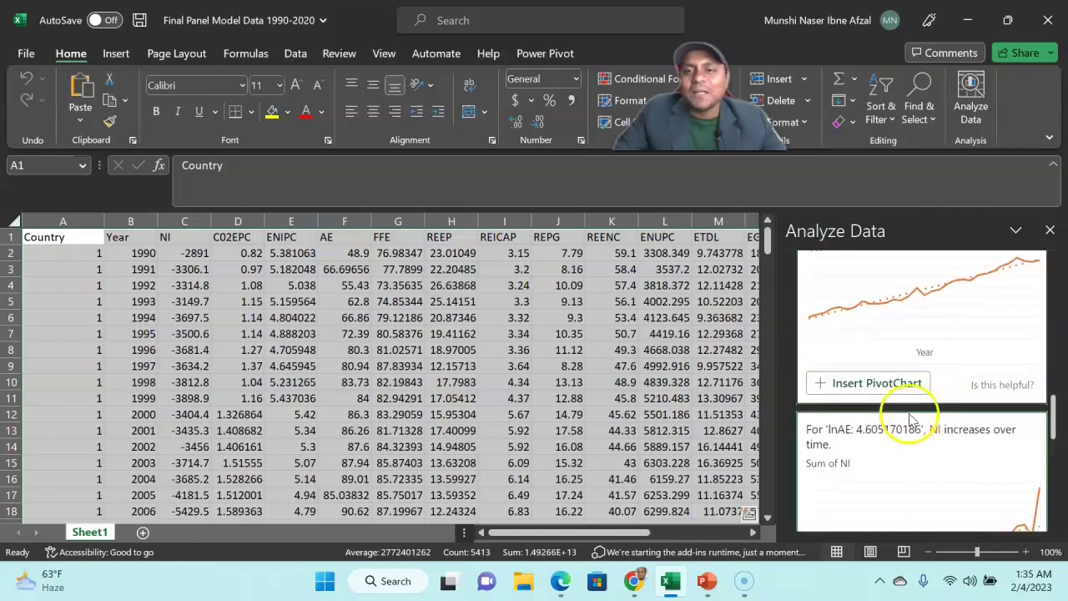
{"action": "scroll", "coordinate": [908, 286], "scroll_direction": "up", "scroll_amount": 6}
Ask 'line diagram AE' and review the AE scatter chart returned instead.
{"action": "left_click", "coordinate": [901, 315]}
{"action": "key", "text": "BackSpace"}
{"action": "key", "text": "BackSpace"}
{"action": "key", "text": "BackSpace"}
{"action": "key", "text": "BackSpace"}
{"action": "key", "text": "BackSpace"}
{"action": "key", "text": "BackSpace"}
{"action": "key", "text": "BackSpace"}
{"action": "key", "text": "BackSpace"}
{"action": "key", "text": "BackSpace"}
{"action": "key", "text": "BackSpace"}
{"action": "key", "text": "BackSpace"}
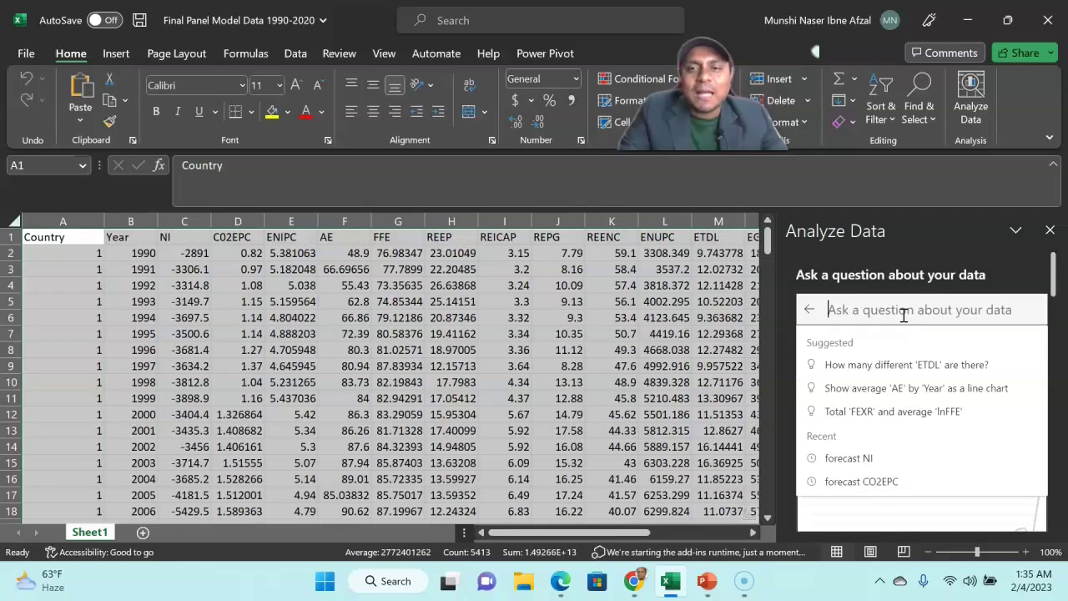
{"action": "type", "text": "line "}
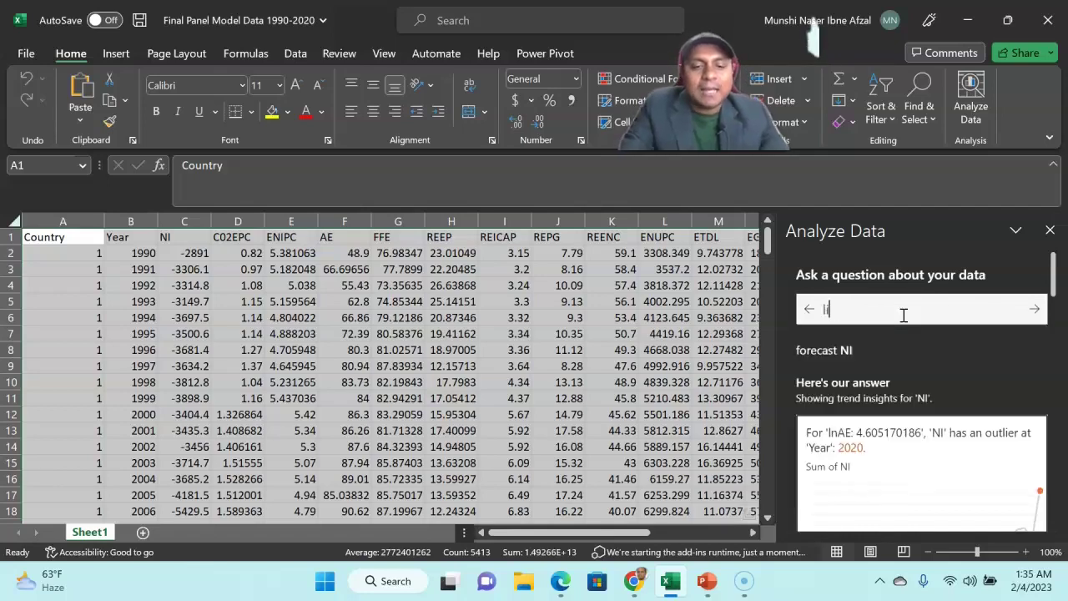
{"action": "type", "text": "diagram"}
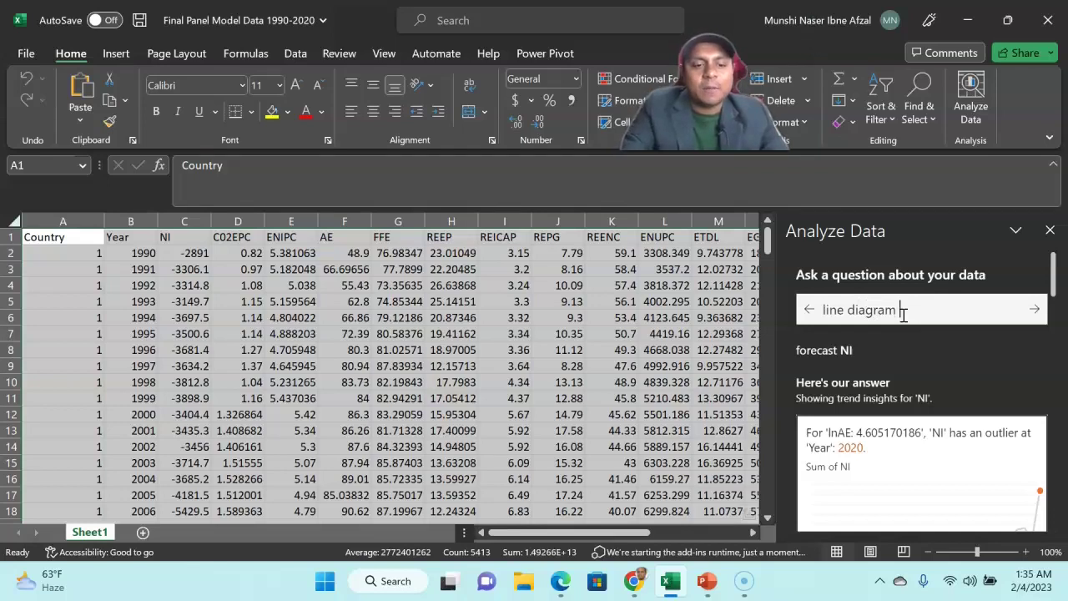
{"action": "type", "text": " AE"}
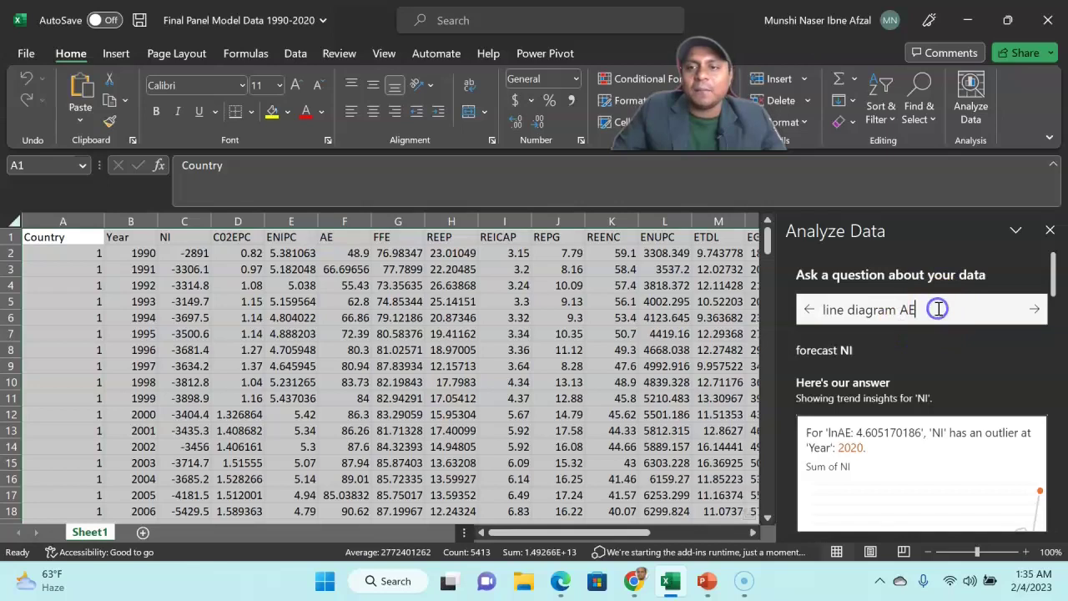
{"action": "key", "text": "Return"}
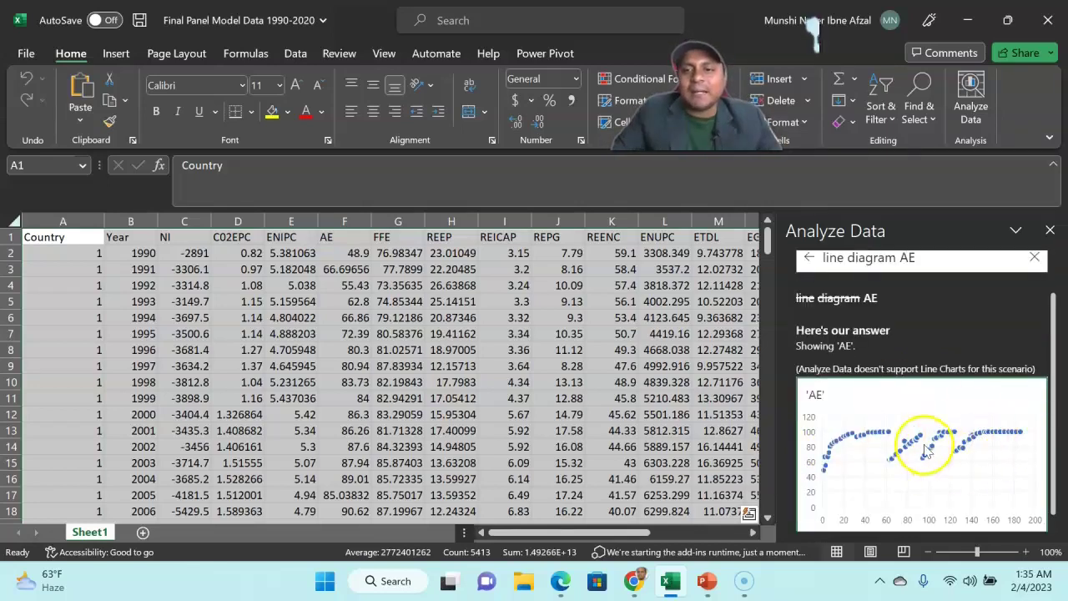
{"action": "scroll", "coordinate": [954, 444], "scroll_direction": "down", "scroll_amount": 1}
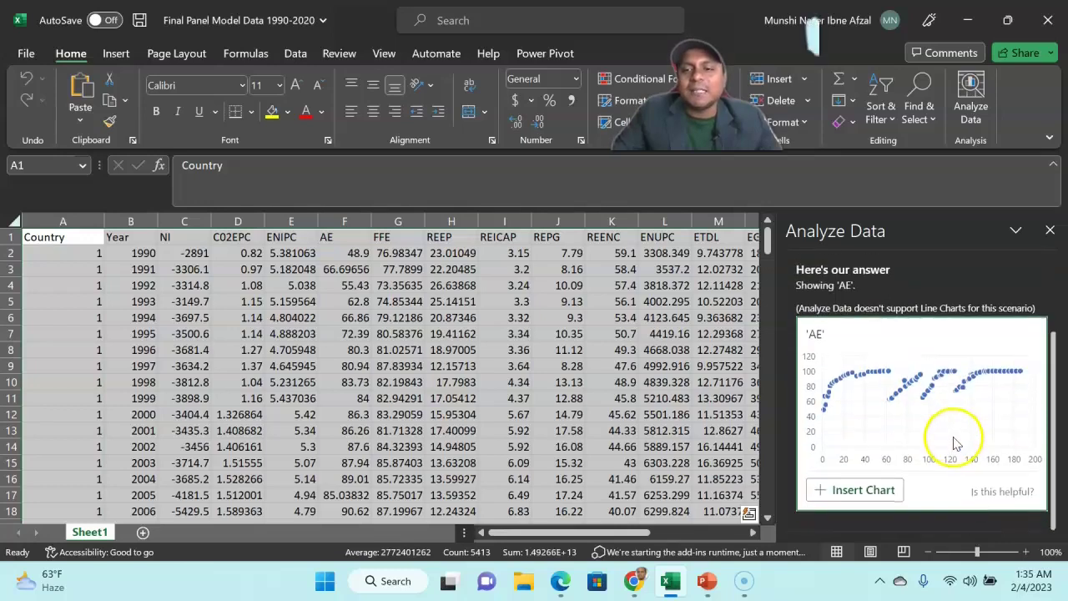
{"action": "scroll", "coordinate": [957, 445], "scroll_direction": "up", "scroll_amount": 2}
{"action": "scroll", "coordinate": [960, 438], "scroll_direction": "down", "scroll_amount": 1}
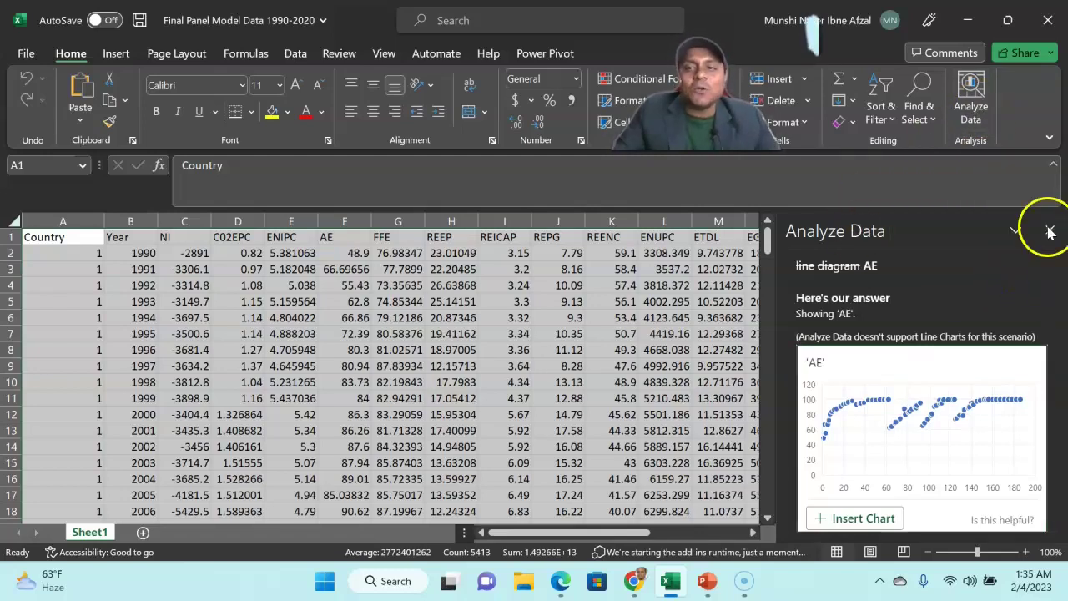
Reopen Analyze Data and pick 'Total C02EPC and average AE', giving 733.68352 and 90.5179346.
{"action": "left_click", "coordinate": [1050, 231]}
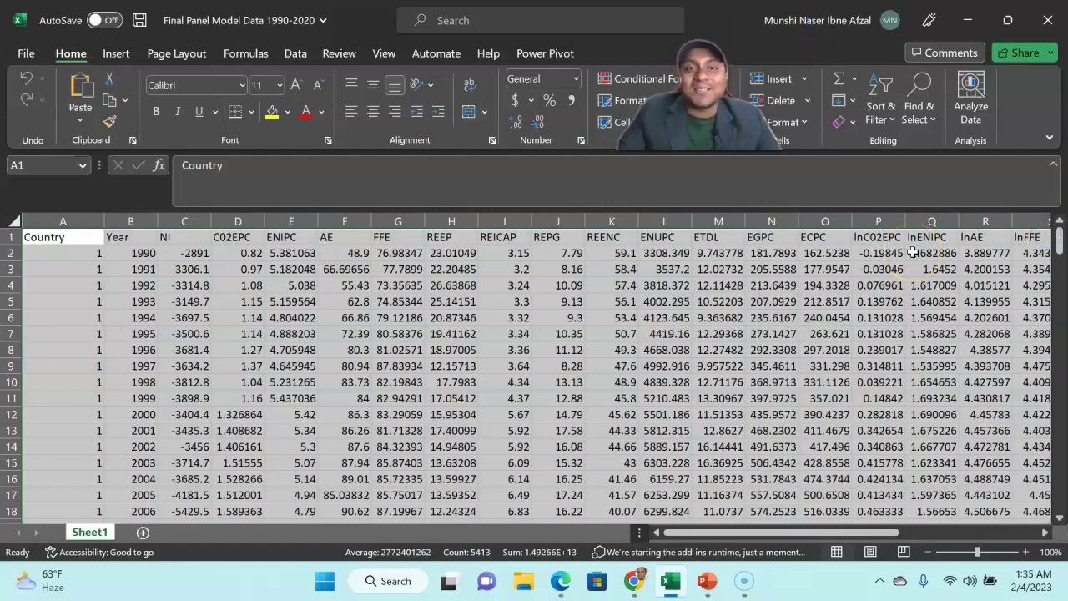
{"action": "left_click", "coordinate": [968, 108]}
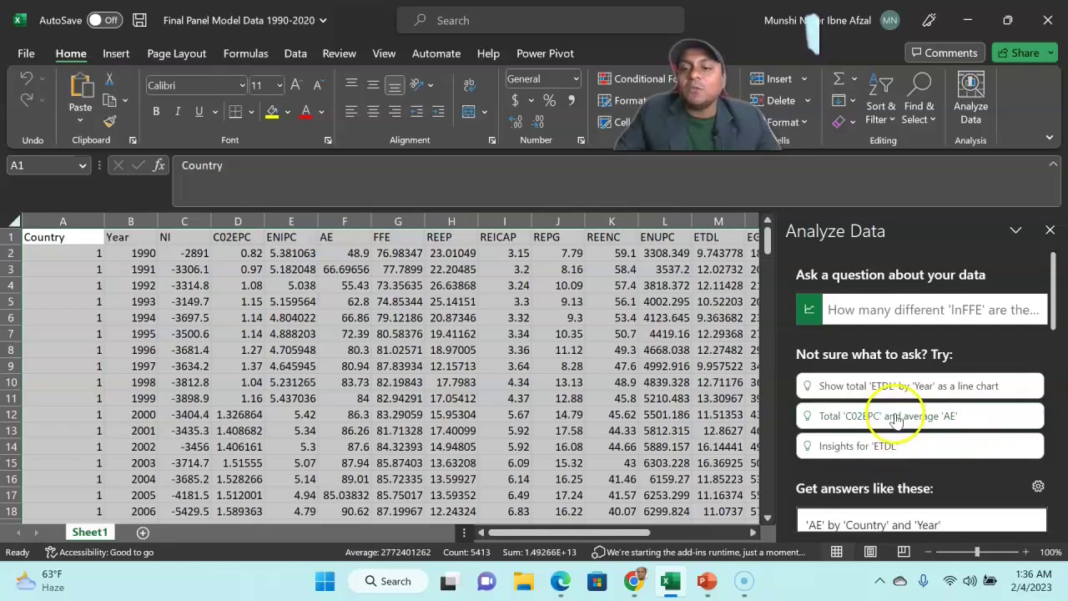
{"action": "left_click", "coordinate": [896, 419]}
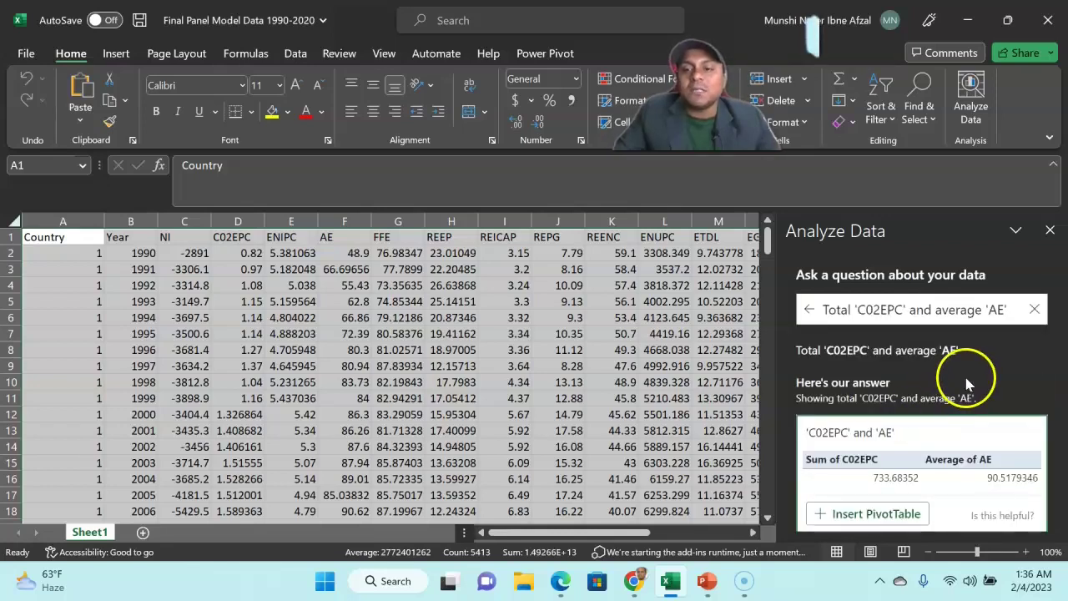
{"action": "scroll", "coordinate": [968, 384], "scroll_direction": "down", "scroll_amount": 1}
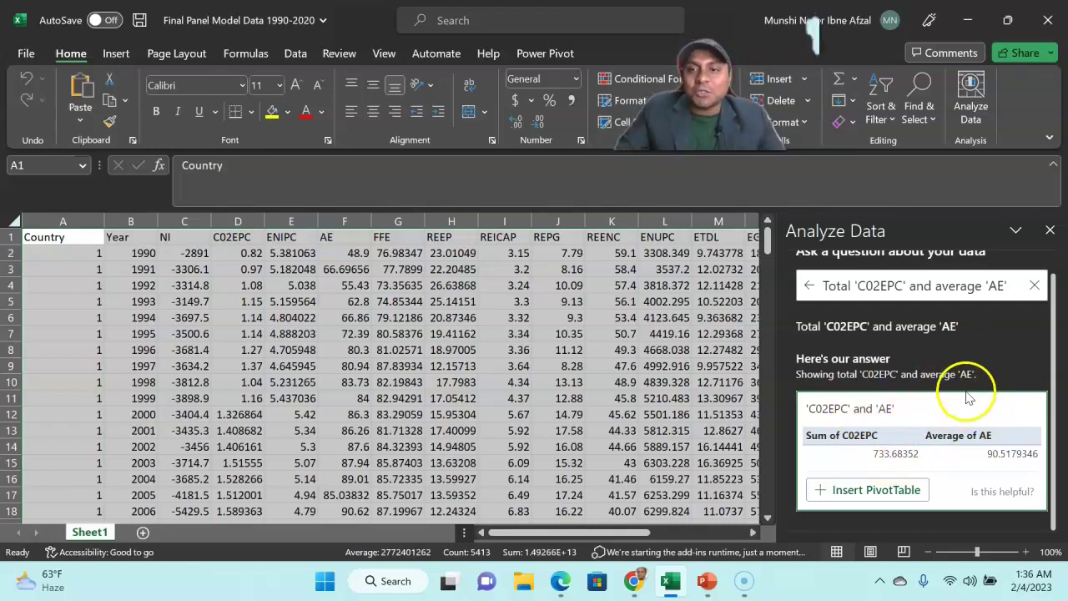
{"action": "scroll", "coordinate": [967, 394], "scroll_direction": "up", "scroll_amount": 1}
{"action": "scroll", "coordinate": [967, 399], "scroll_direction": "down", "scroll_amount": 1}
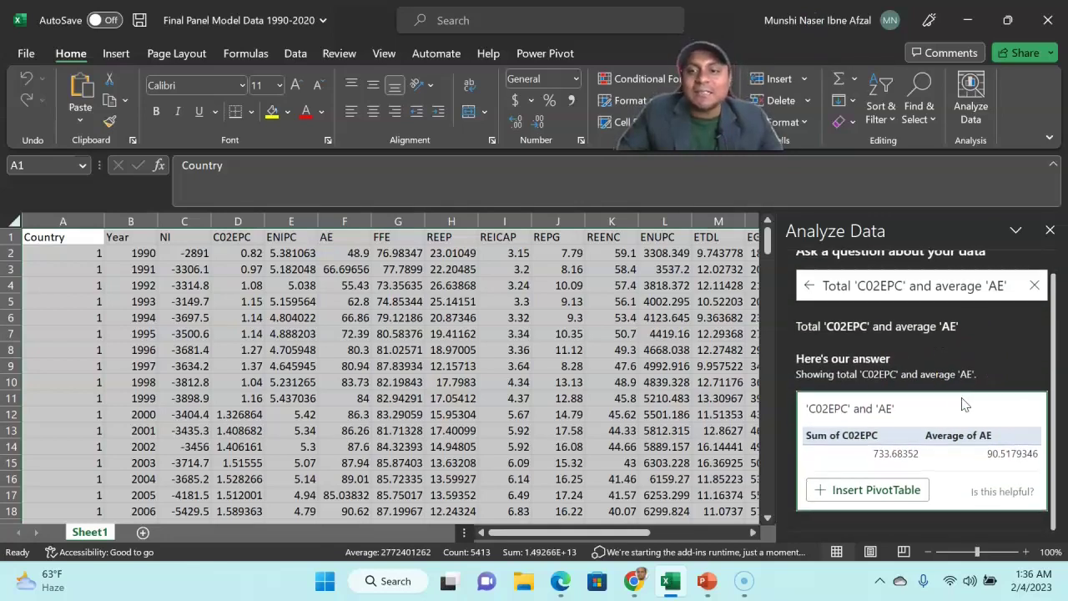
{"action": "scroll", "coordinate": [961, 413], "scroll_direction": "up", "scroll_amount": 1}
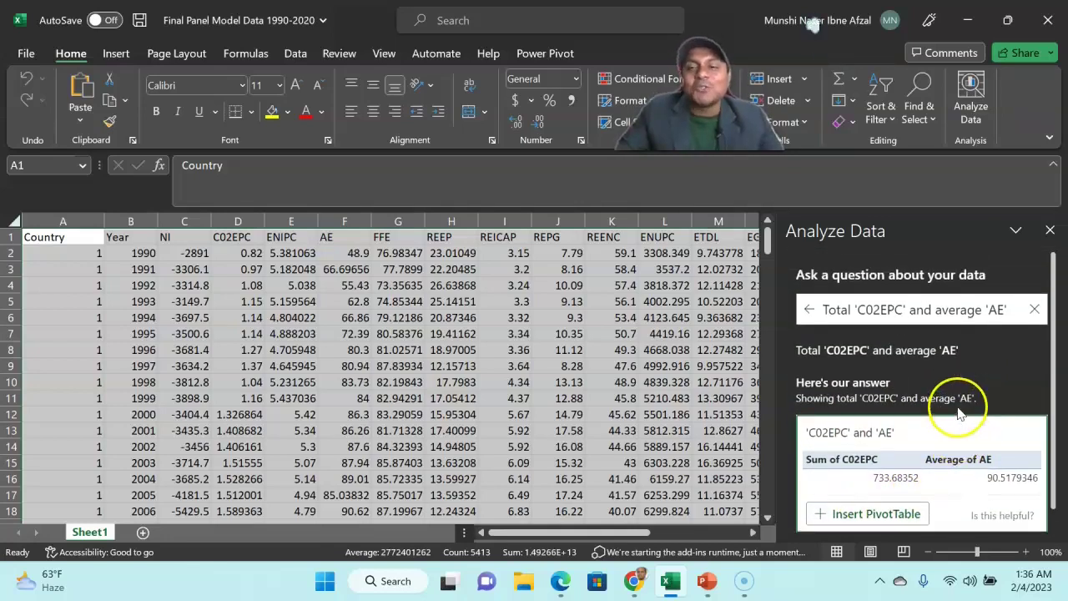